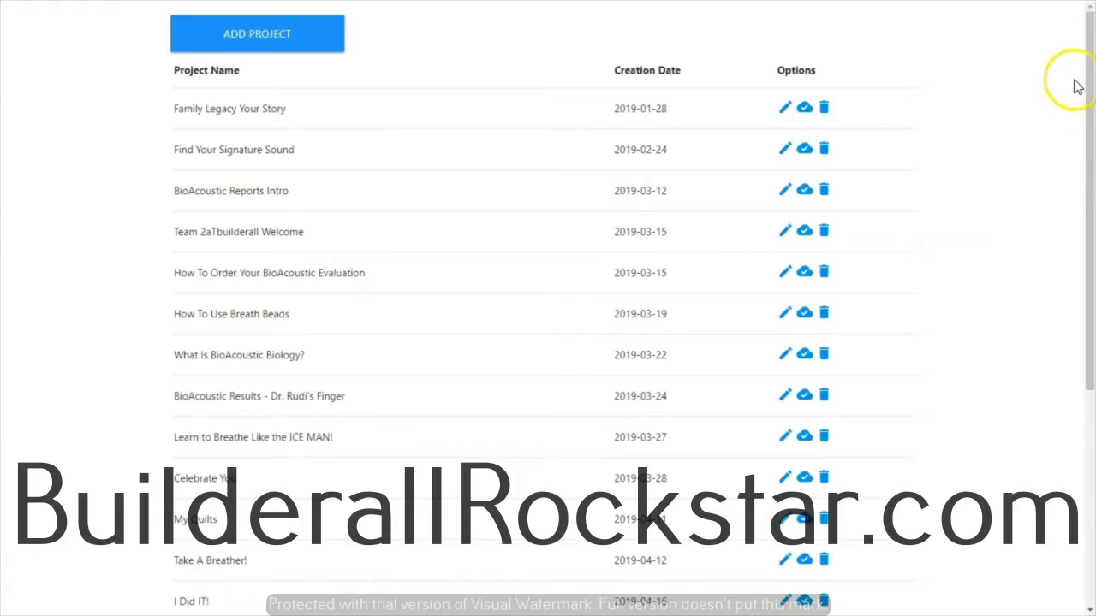
Step: Add a new project named Fruit Shop 1
mouse_move(1089, 94)
mouse_down()
mouse_move(1091, 254)
mouse_move(1091, 94)
mouse_up()
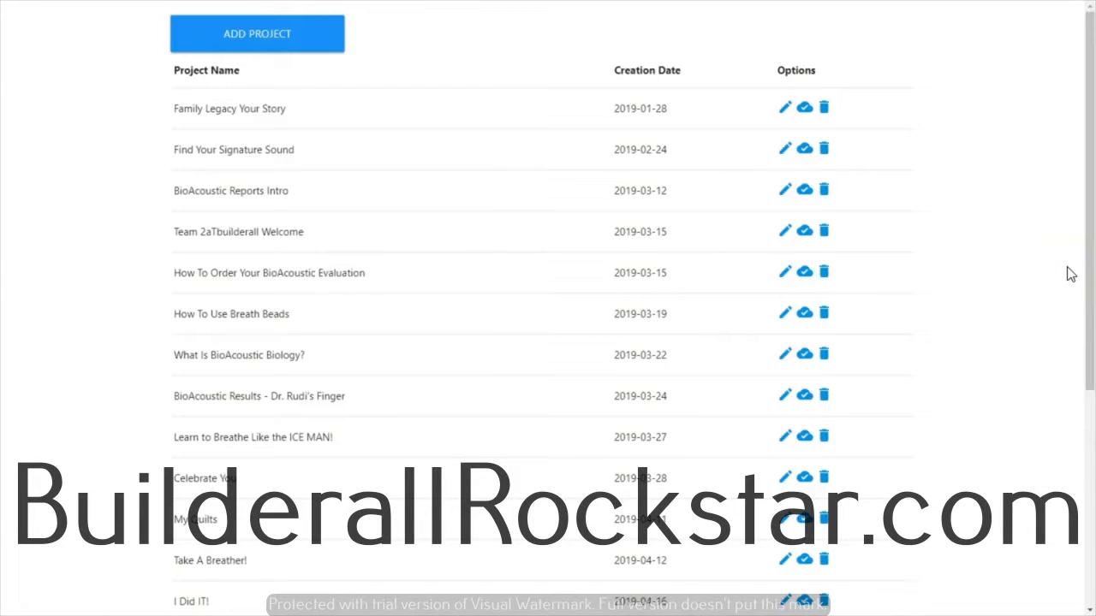
click(263, 33)
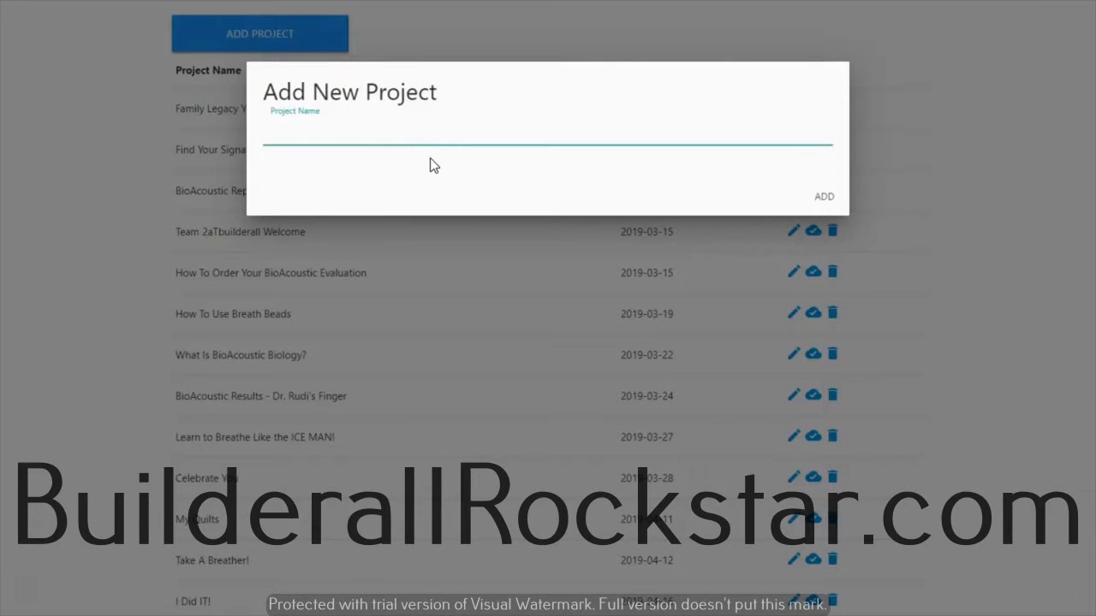
text(Fruit Shop 1)
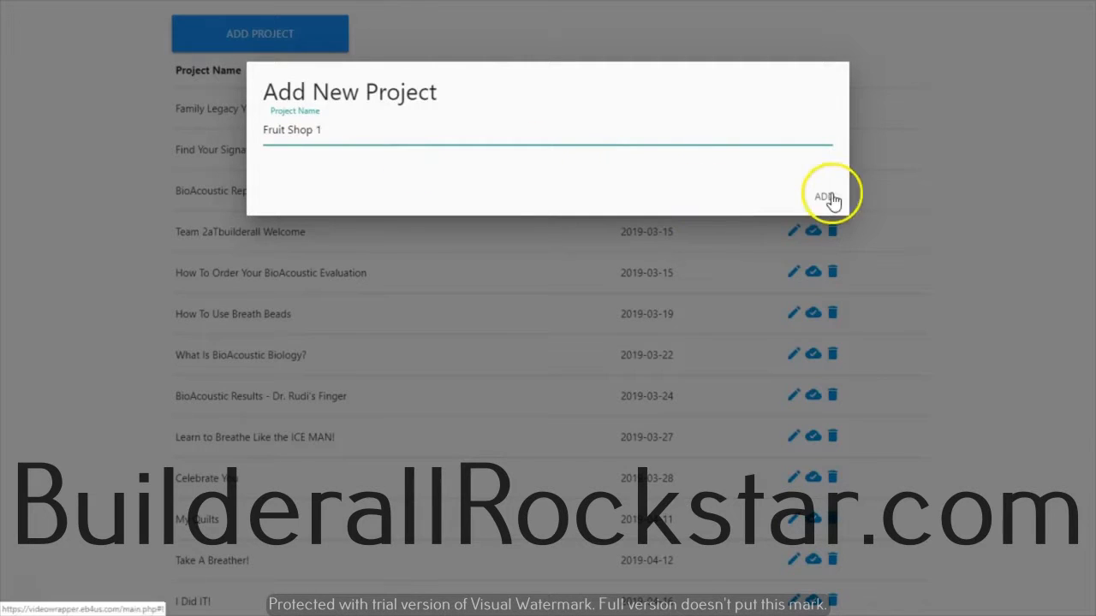
click(824, 196)
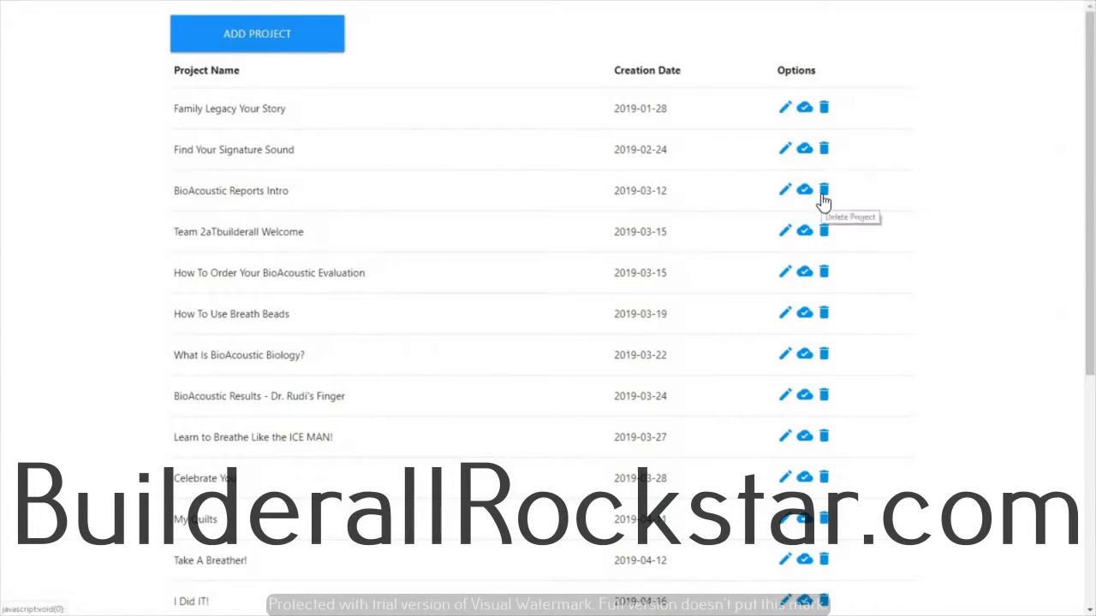
Step: Find the Fruit Shop 1 project at the end of the list and open it for editing
drag(1091, 43, 1089, 250)
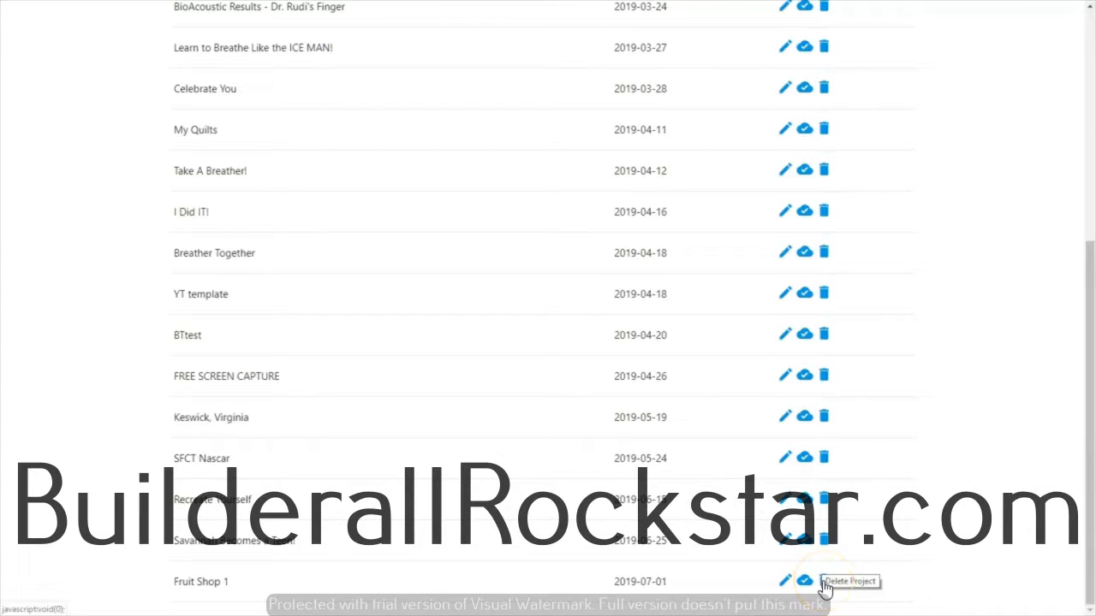
click(785, 586)
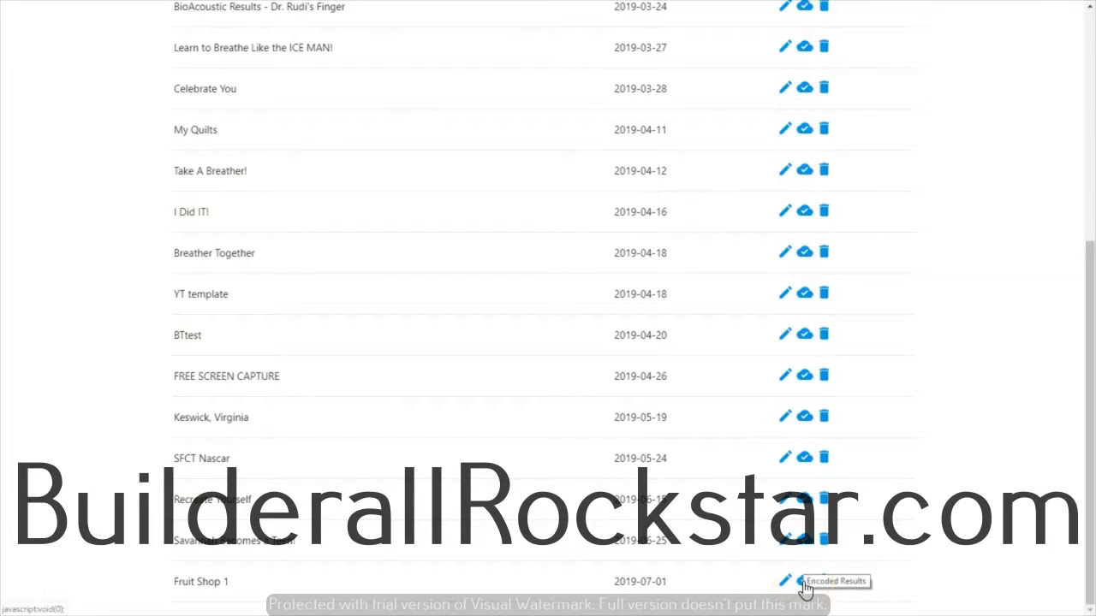
click(805, 582)
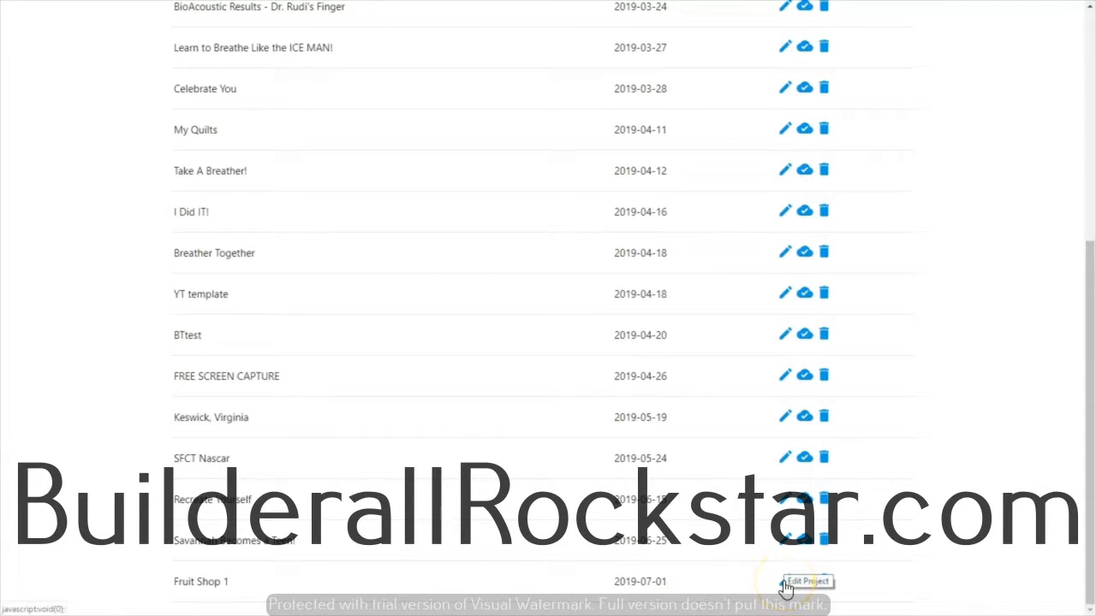
click(784, 585)
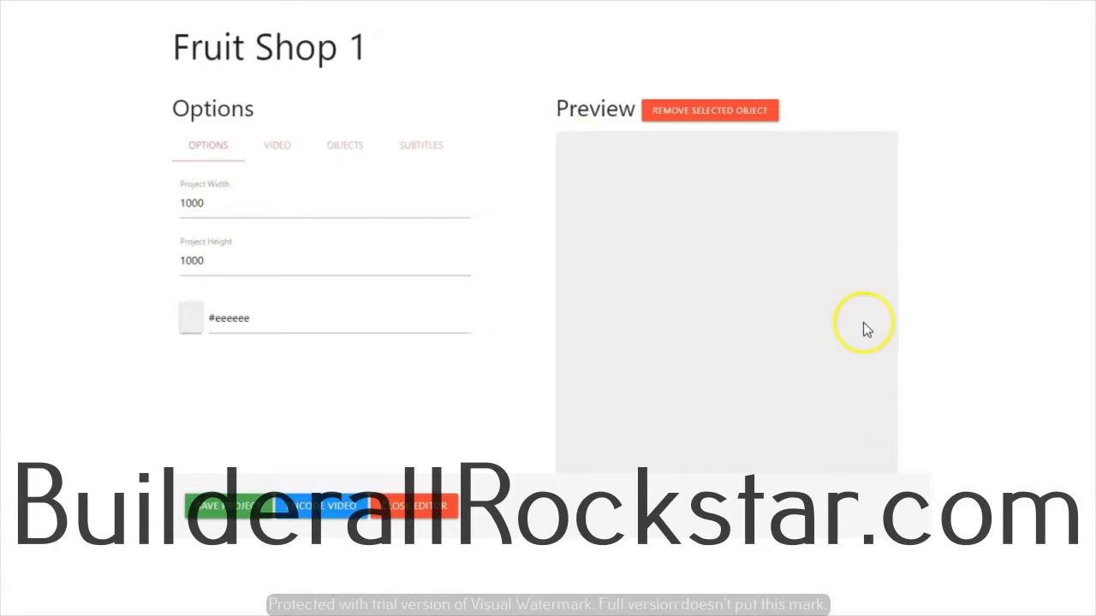
Step: Try a project width of 2000, and restore the project size to 1000 by 1000
double_click(206, 204)
text(2000)
key(Tab)
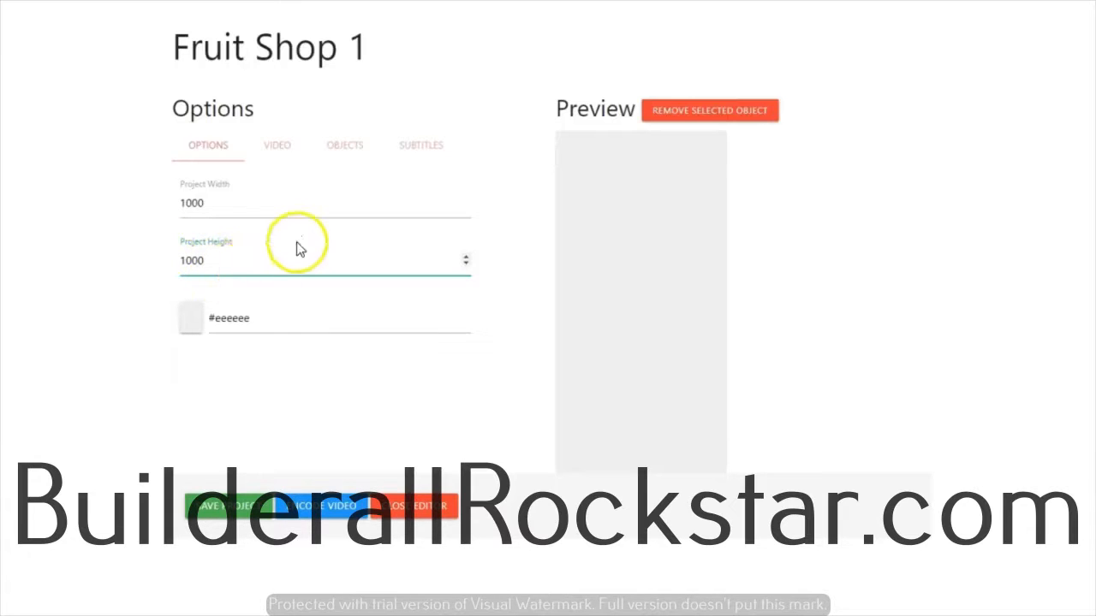
click(298, 243)
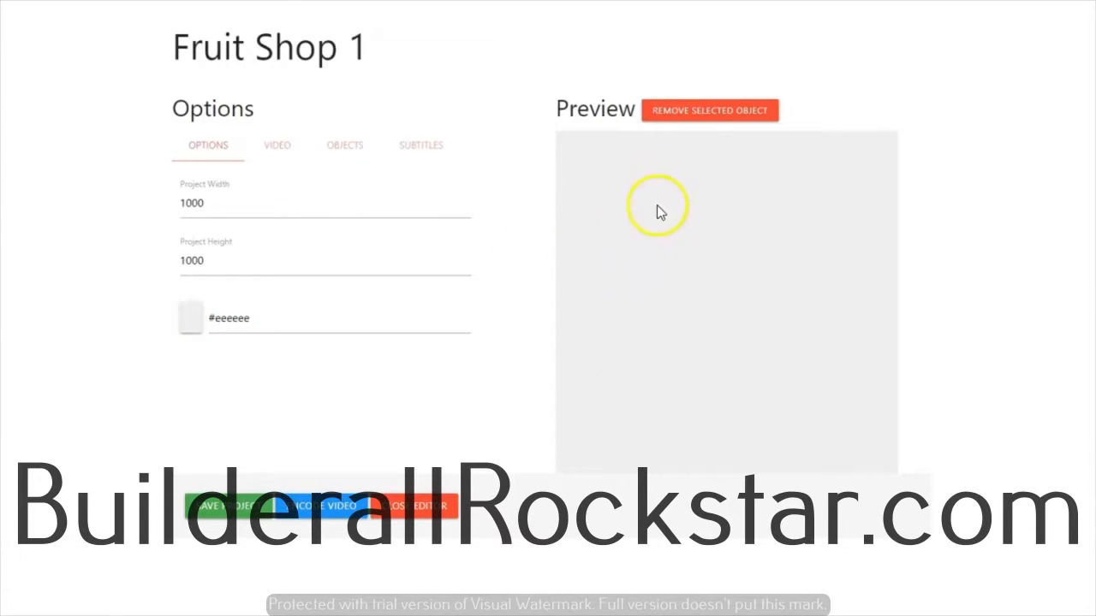
Step: Try a teal #207e83 and a red #d11300 as the project's background colour
click(194, 328)
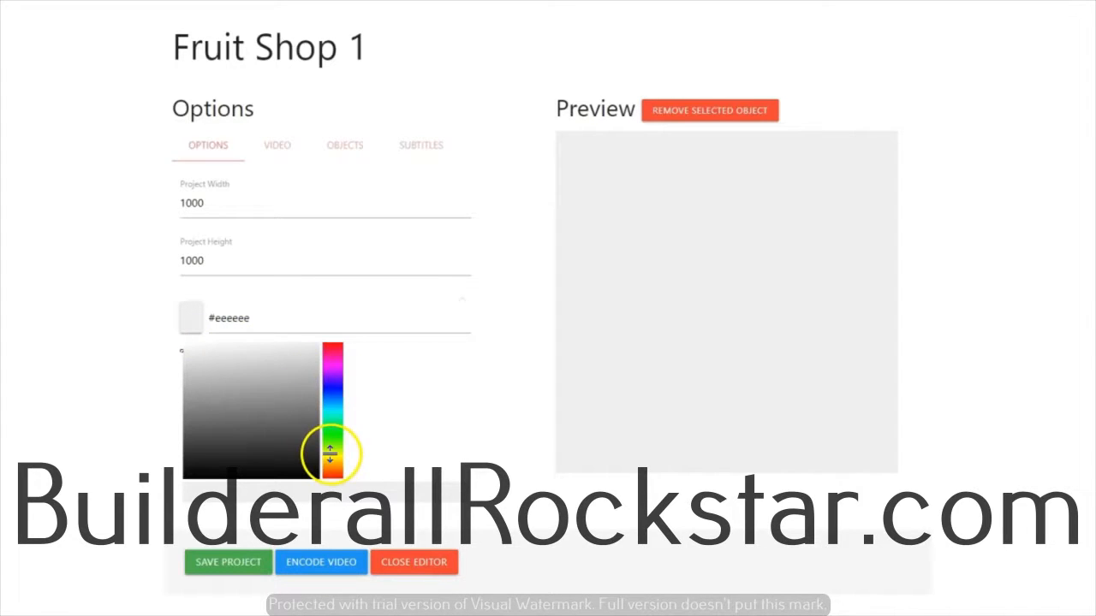
drag(333, 450, 334, 410)
click(295, 369)
click(268, 359)
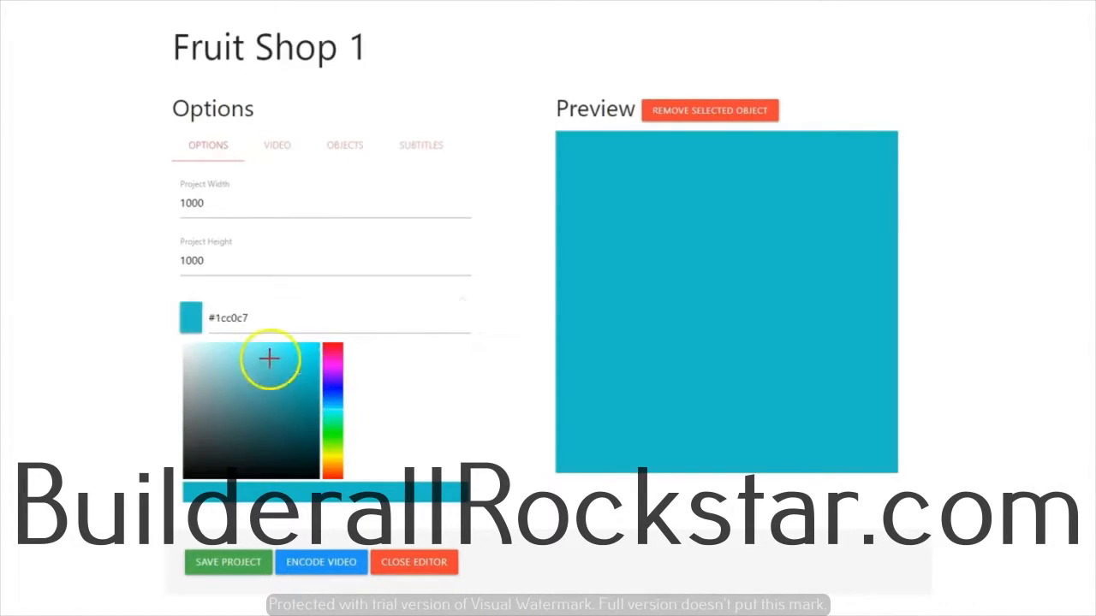
drag(286, 396, 286, 410)
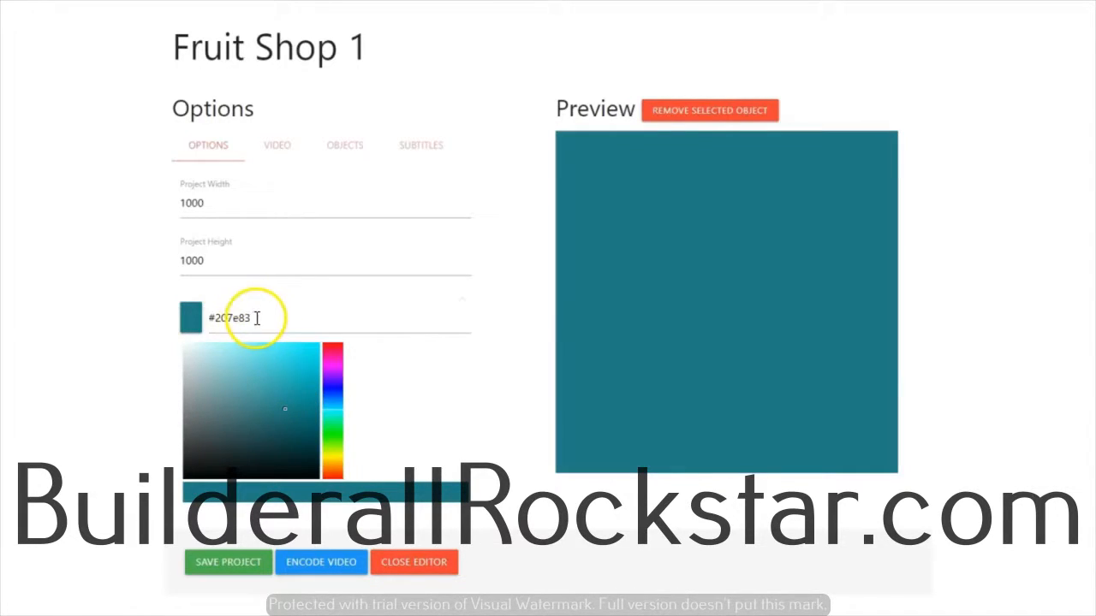
drag(256, 317, 207, 316)
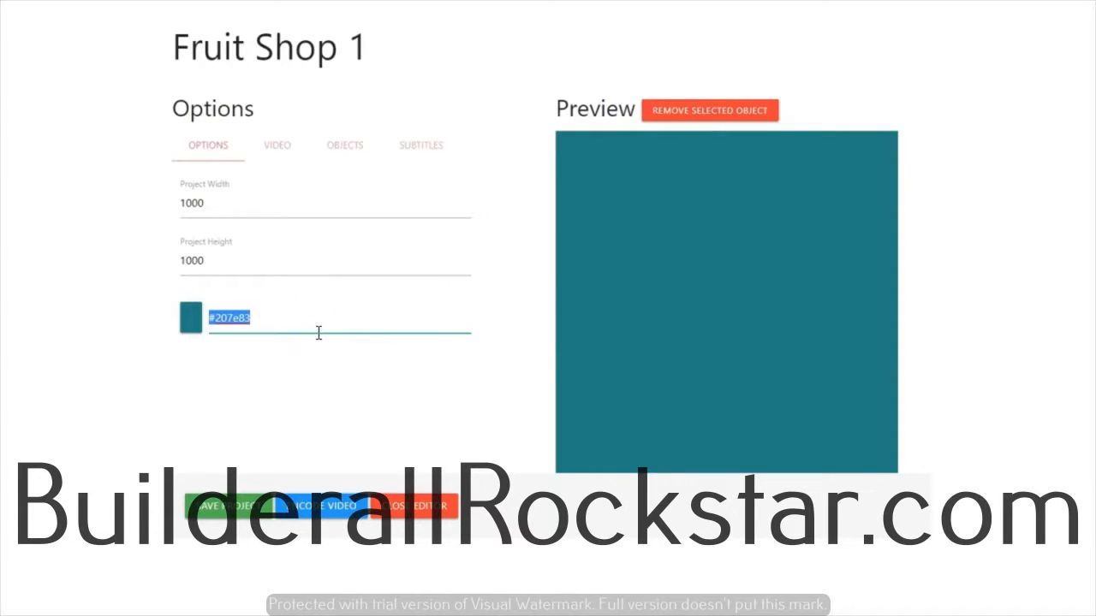
text(#d11300)
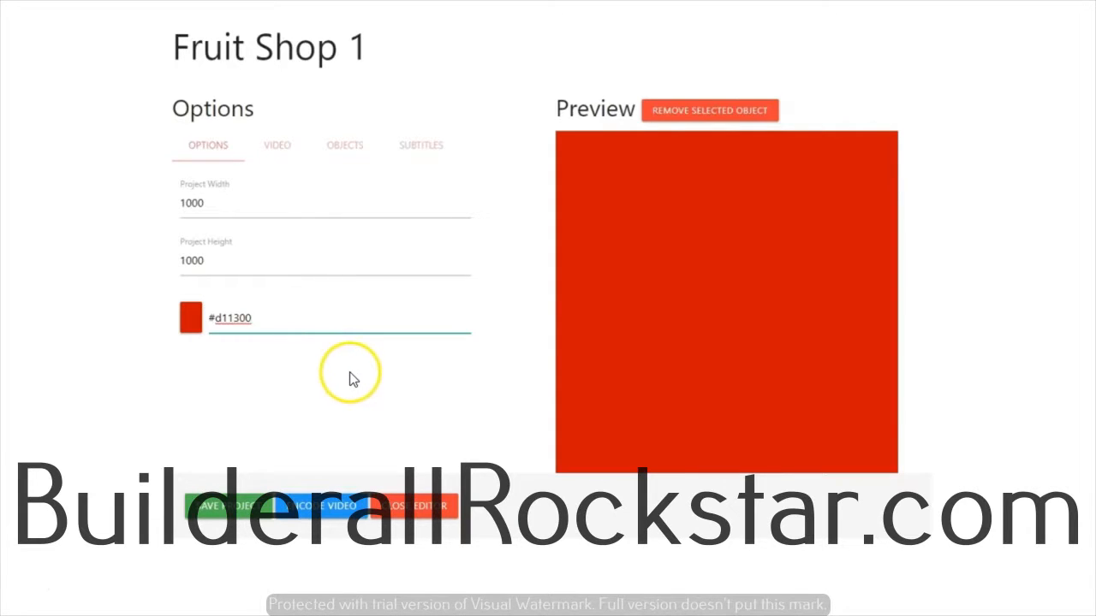
Step: Set the project's background colour to the light grey #eceae9
click(188, 319)
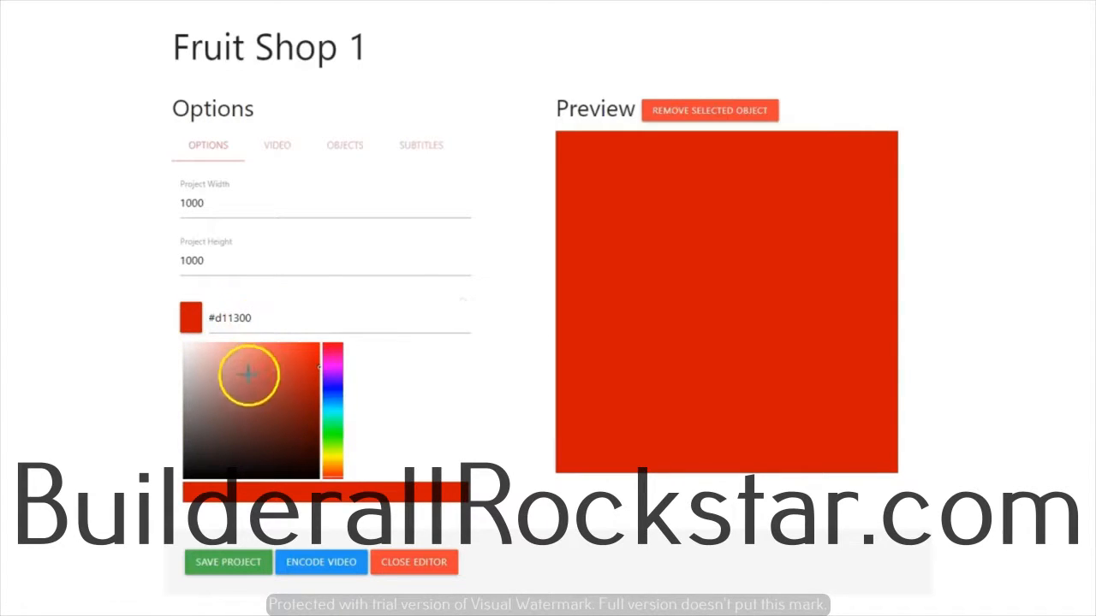
click(189, 370)
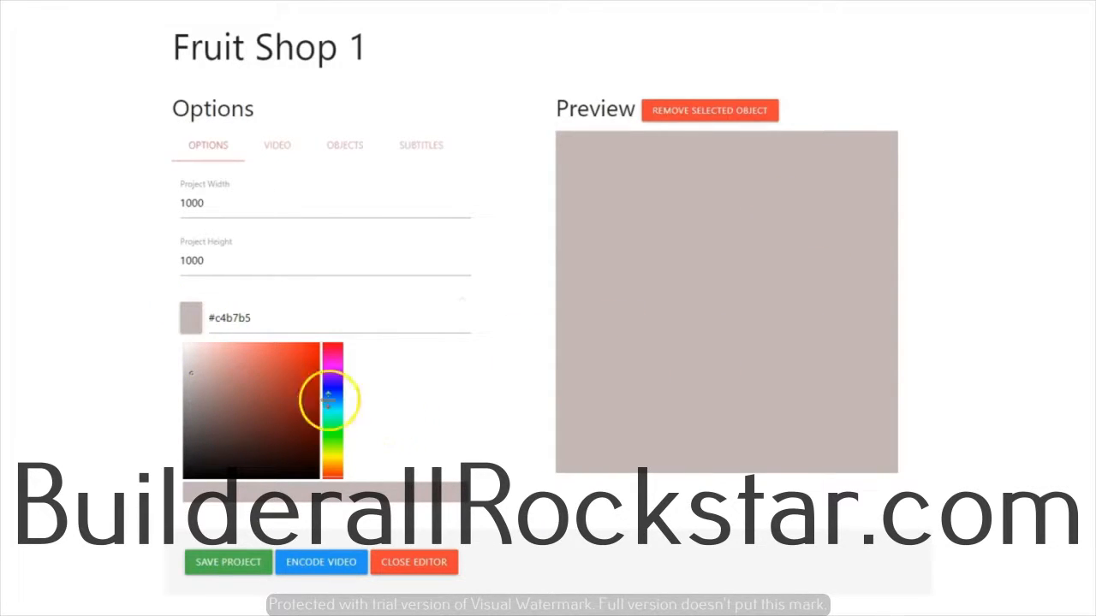
click(183, 353)
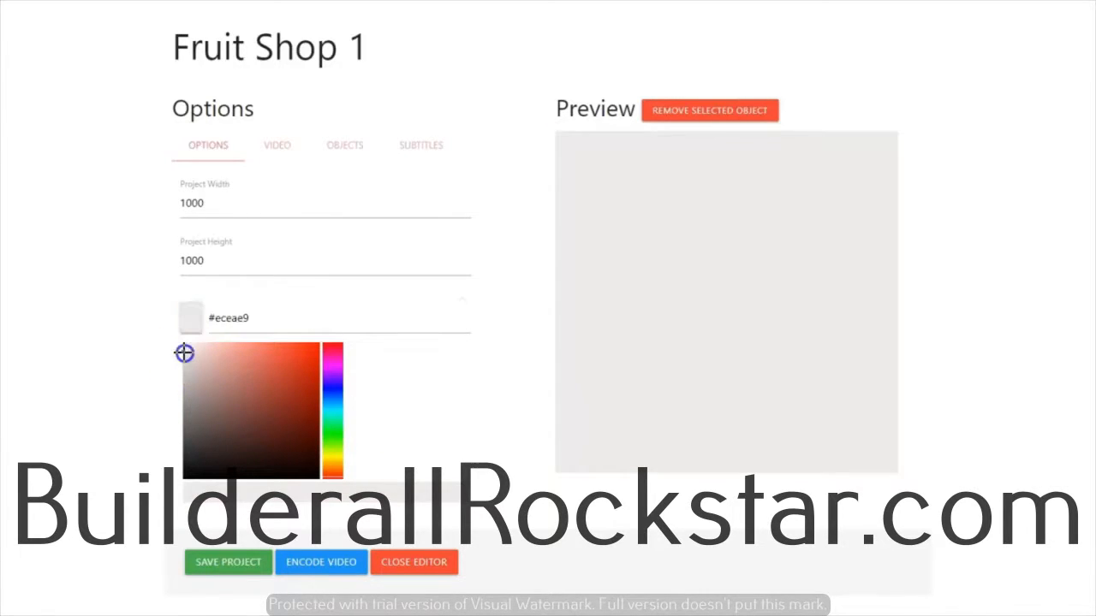
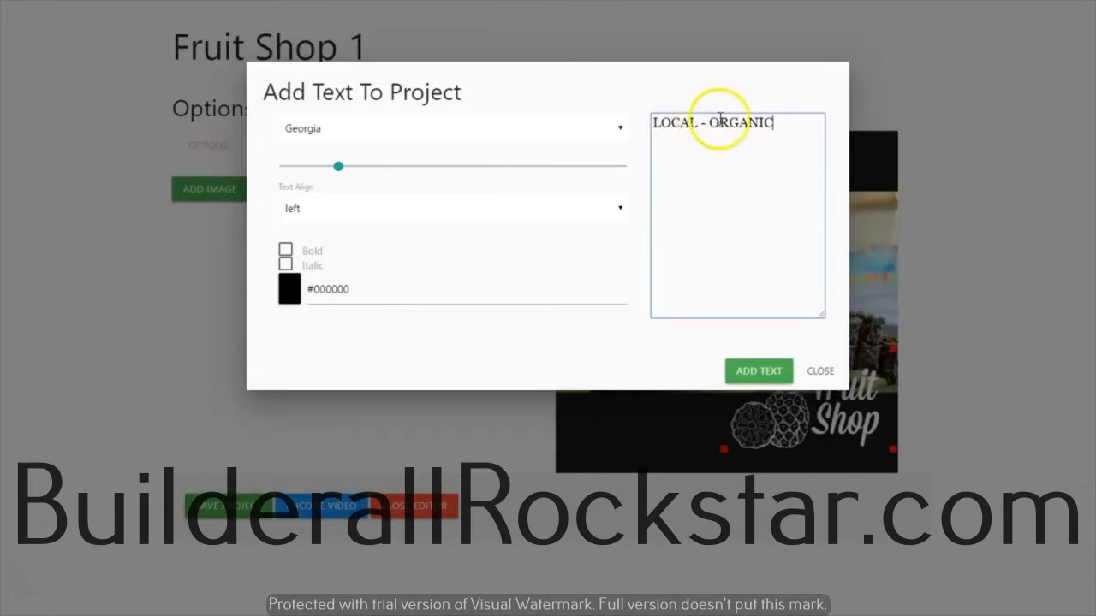
Step: Format the LOCAL - ORGANIC text in the Impact font with center alignment and a larger font size
click(620, 130)
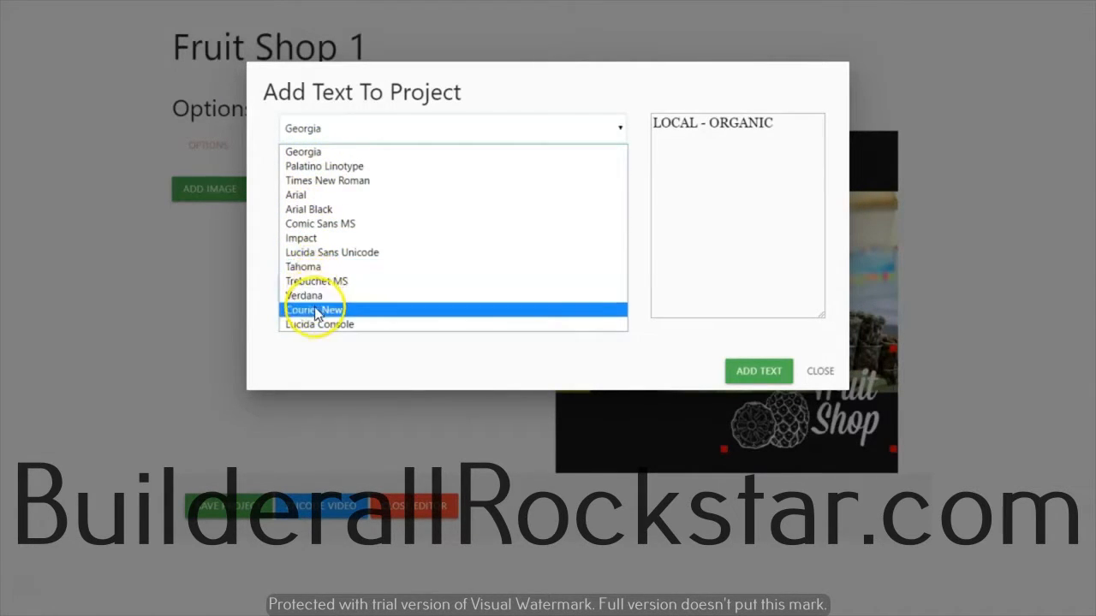
click(324, 238)
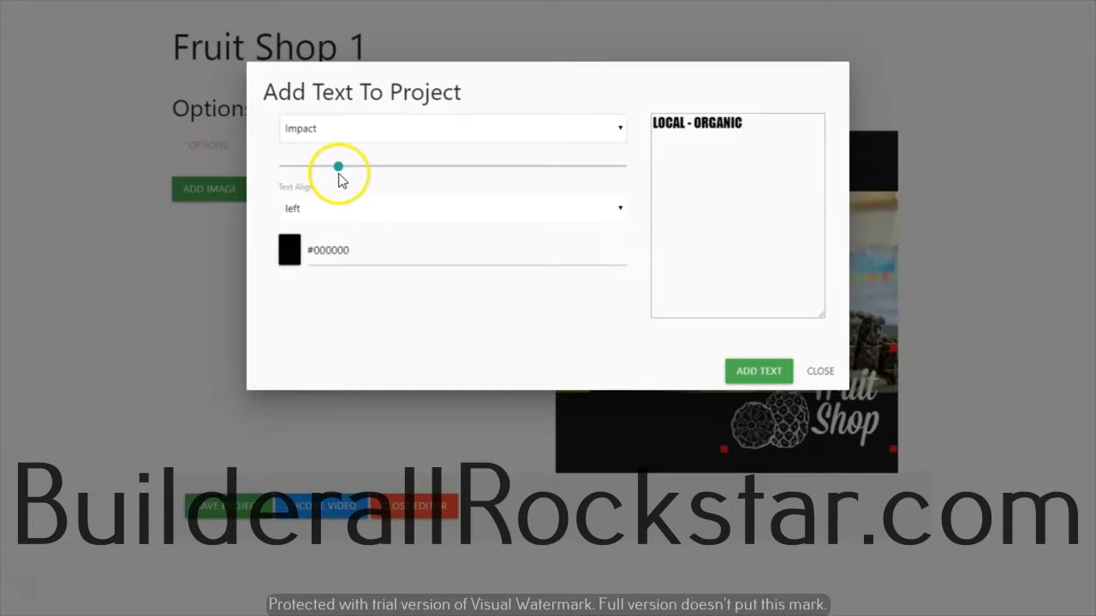
click(620, 210)
click(555, 261)
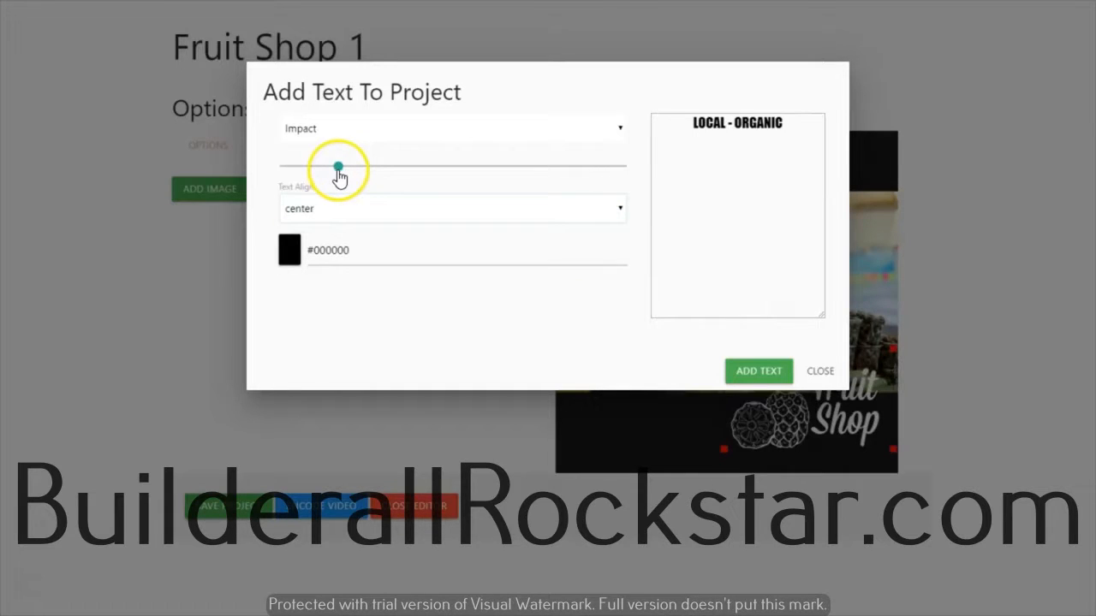
click(339, 169)
drag(351, 171, 428, 172)
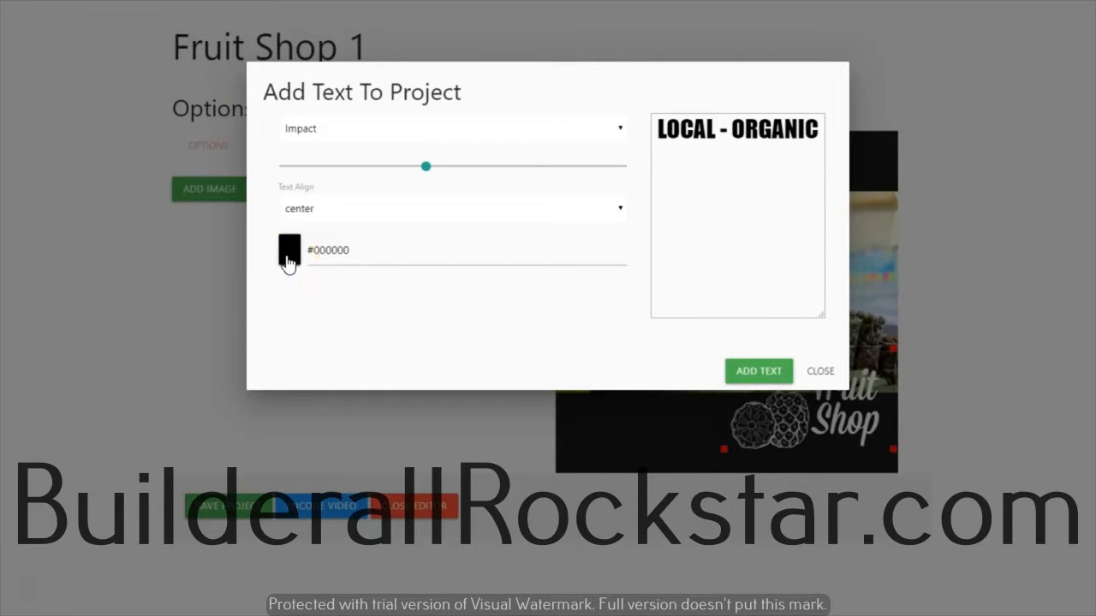
Step: Colour the LOCAL - ORGANIC text white (#FFFFFF) and add it to the project
click(288, 252)
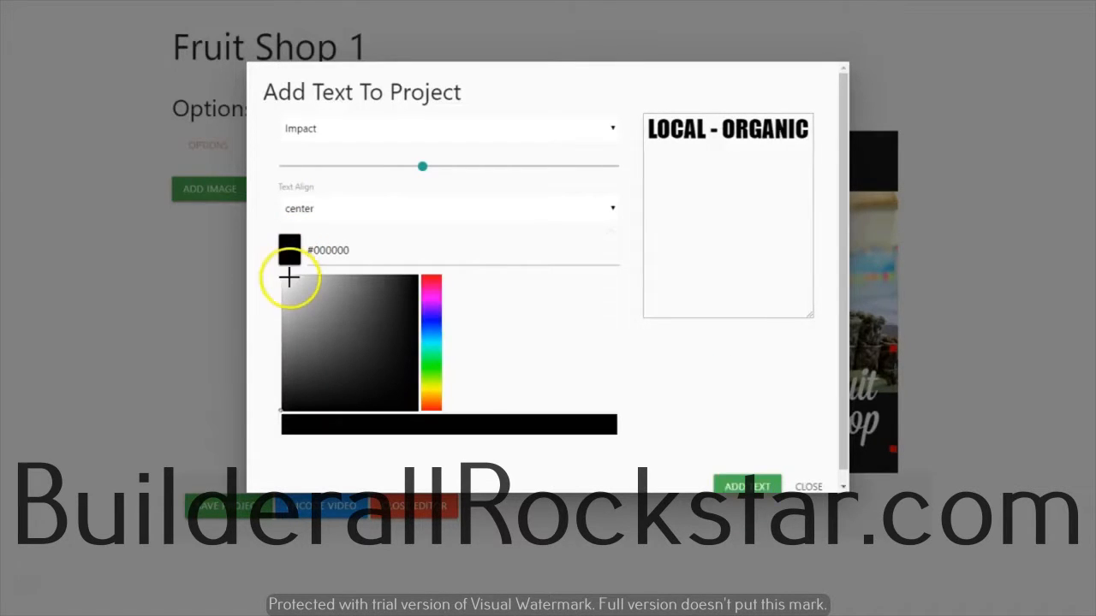
click(282, 278)
click(337, 250)
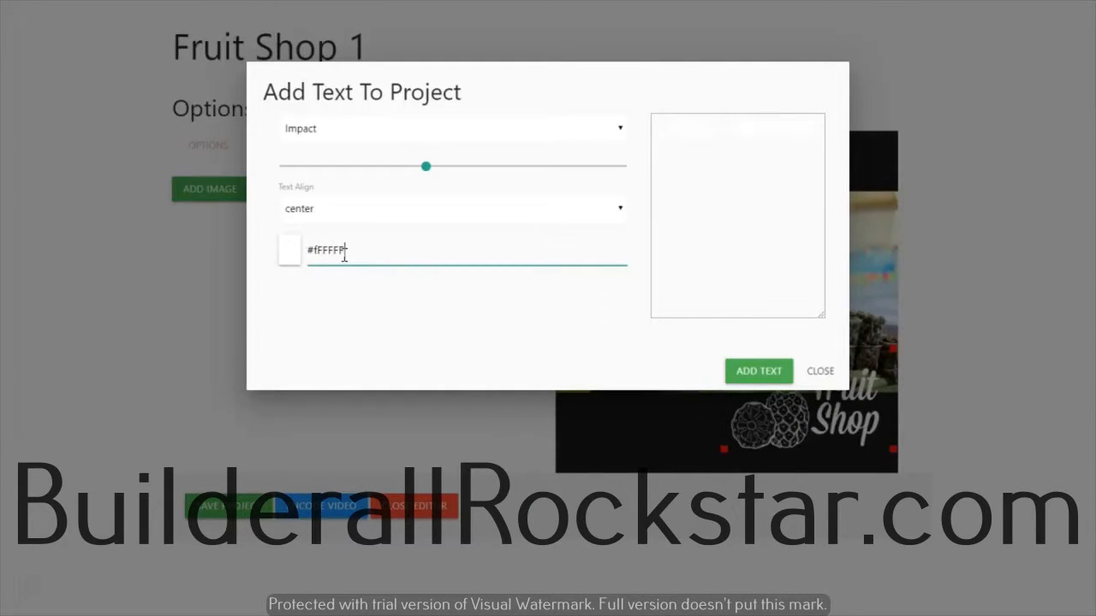
click(455, 247)
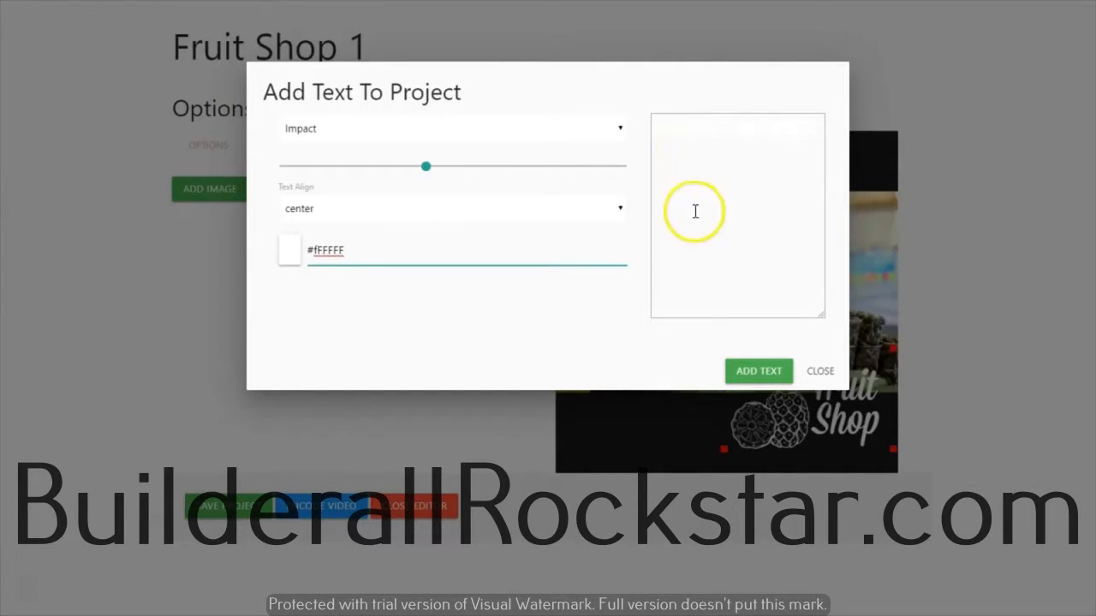
click(743, 374)
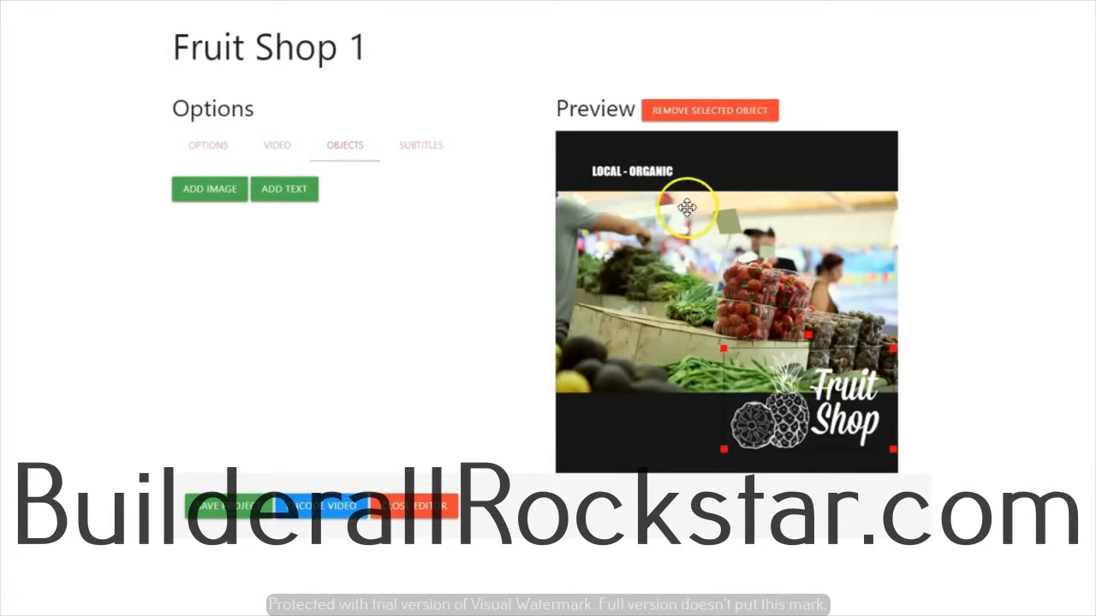
Step: Enlarge the LOCAL - ORGANIC text to span the preview's width and centre it in the dark band above the video
click(655, 166)
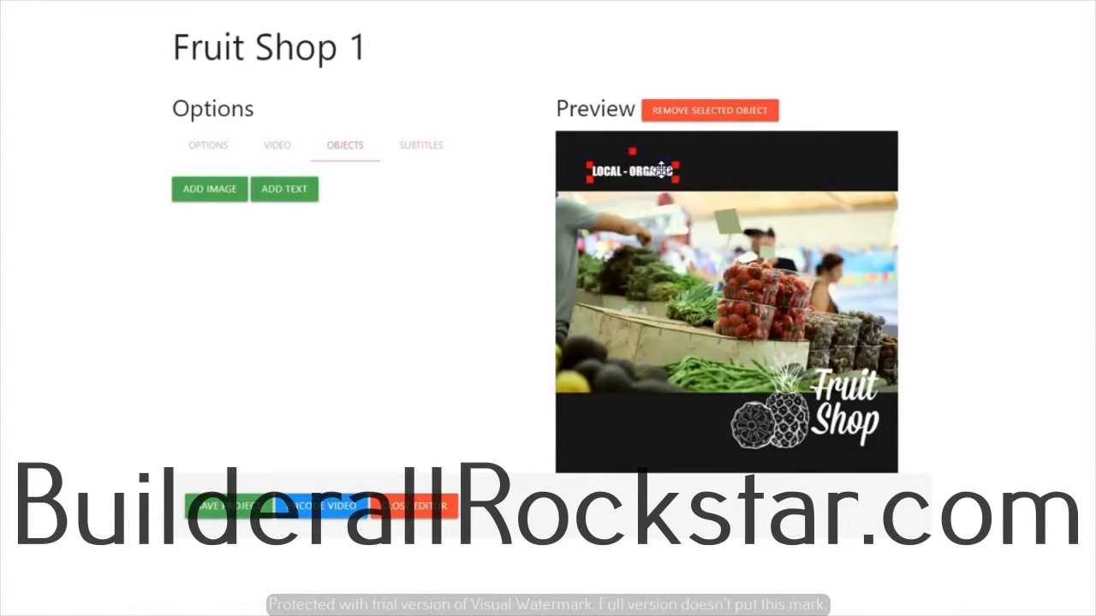
drag(676, 162, 827, 114)
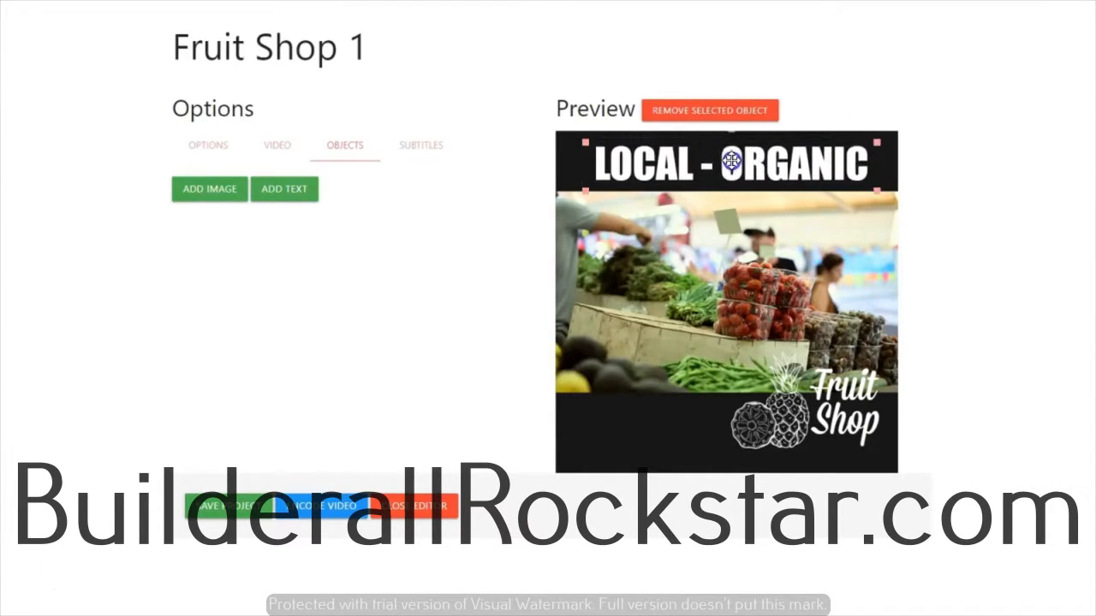
drag(722, 155, 723, 289)
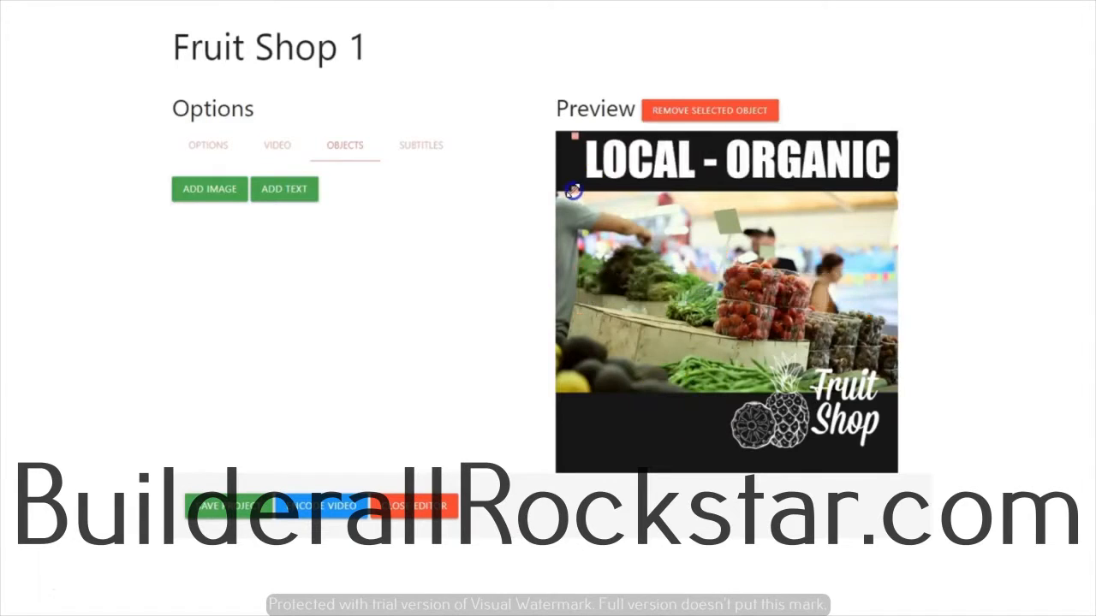
drag(570, 187, 557, 189)
drag(742, 166, 742, 166)
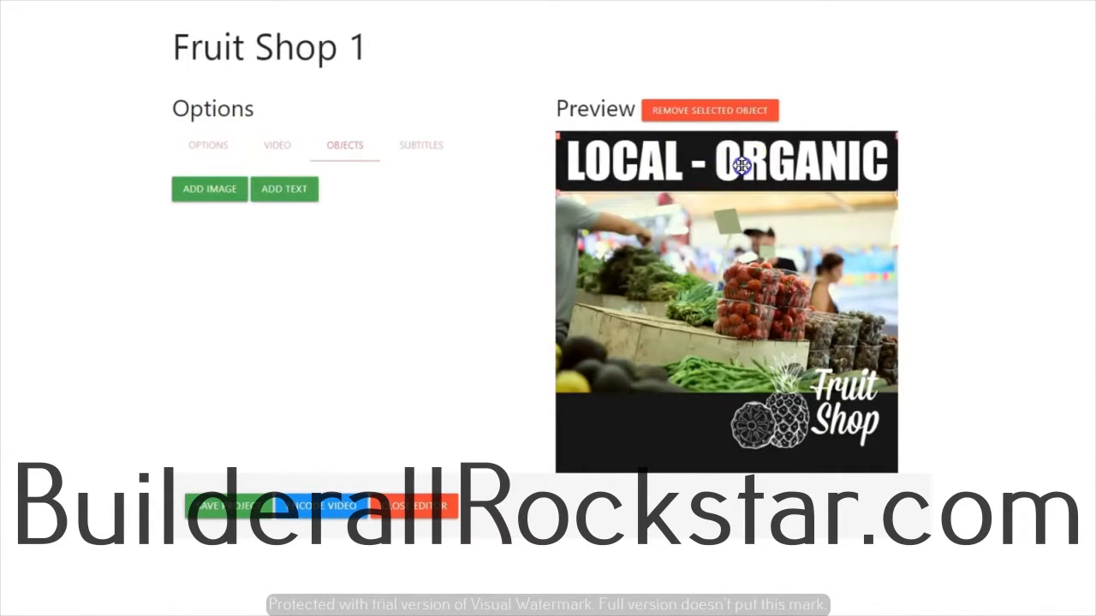
click(742, 166)
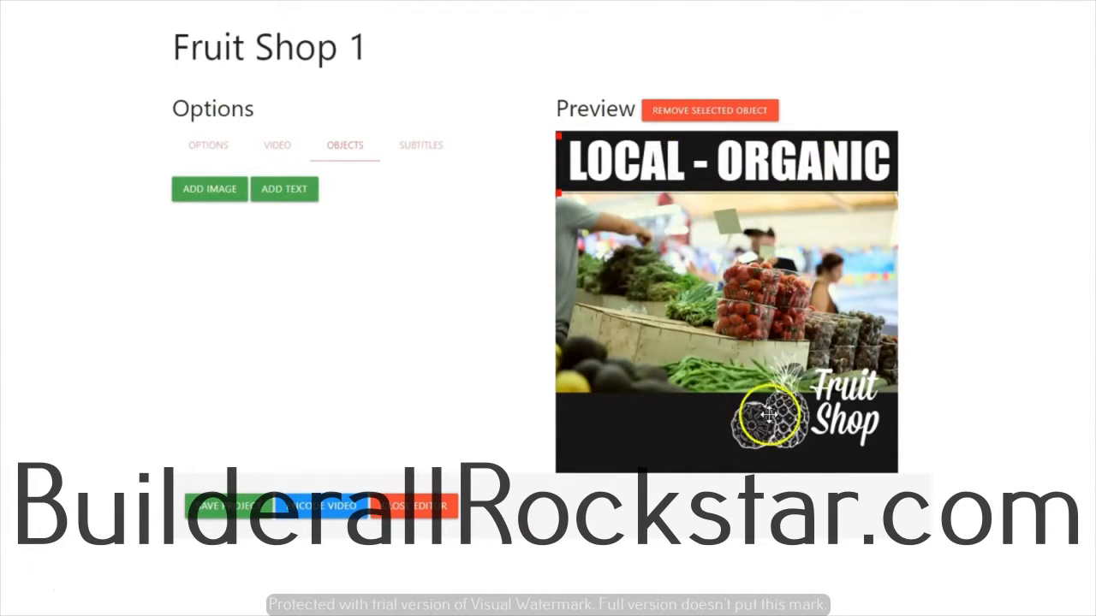
Step: Enlarge the Fruit Shop logo and nudge it into place in the preview's lower-right corner
drag(721, 451, 691, 466)
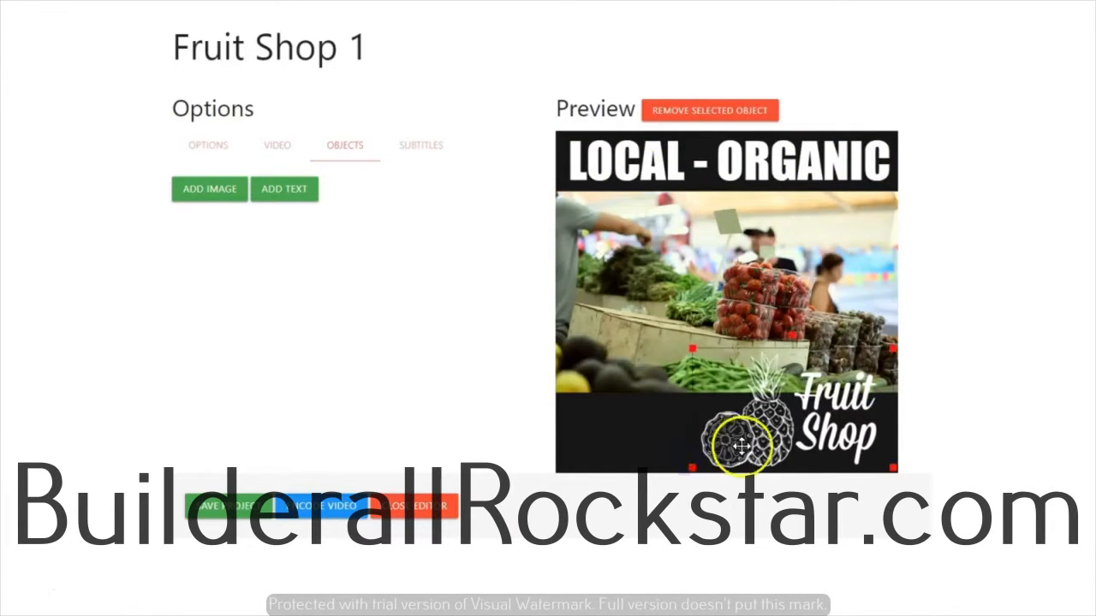
drag(752, 443, 750, 442)
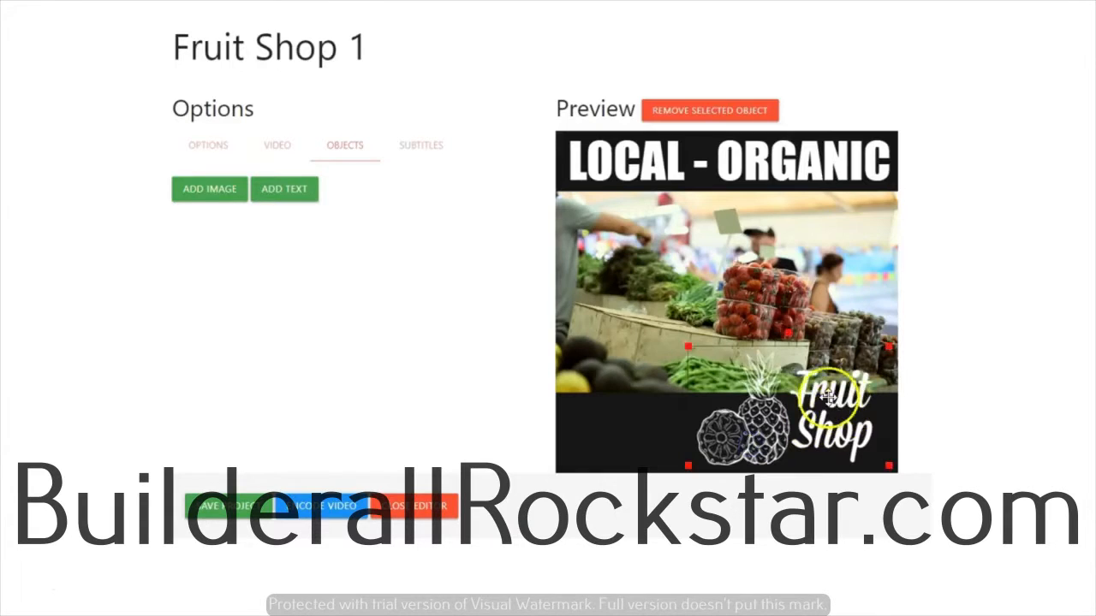
drag(737, 448, 739, 447)
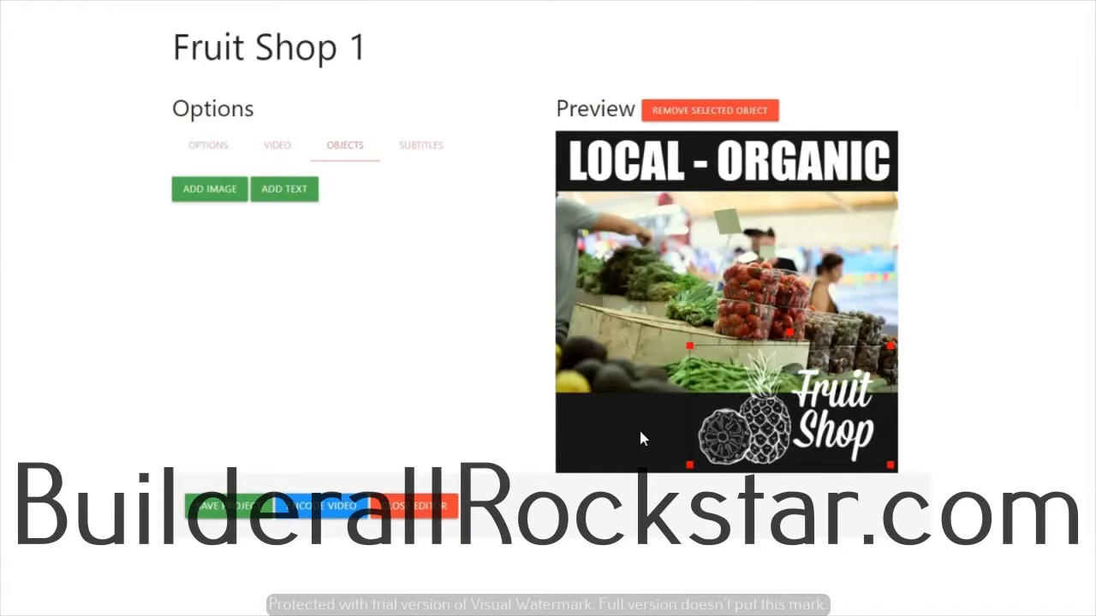
Step: Shrink the Fruit Shop logo and lower it into the right side of the dark band below the video
drag(689, 465, 727, 444)
drag(828, 408, 828, 432)
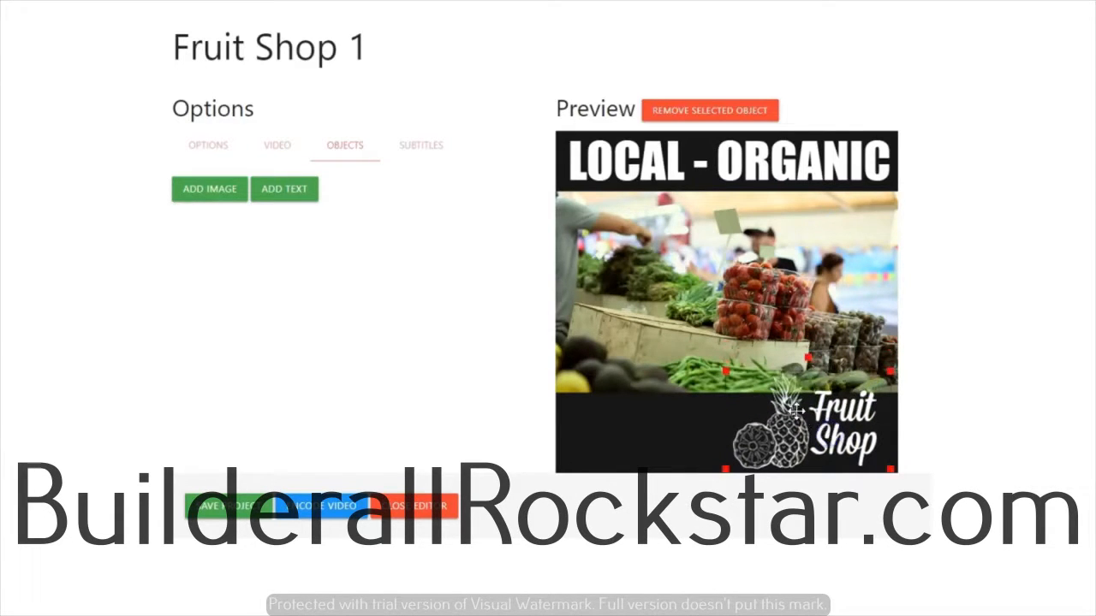
click(279, 192)
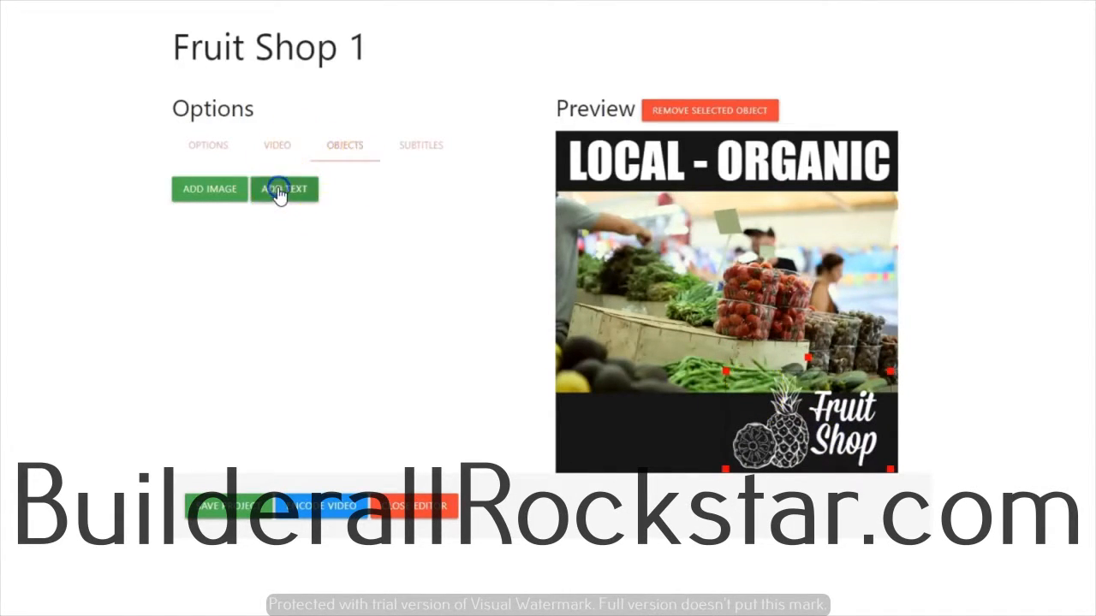
drag(773, 123, 647, 128)
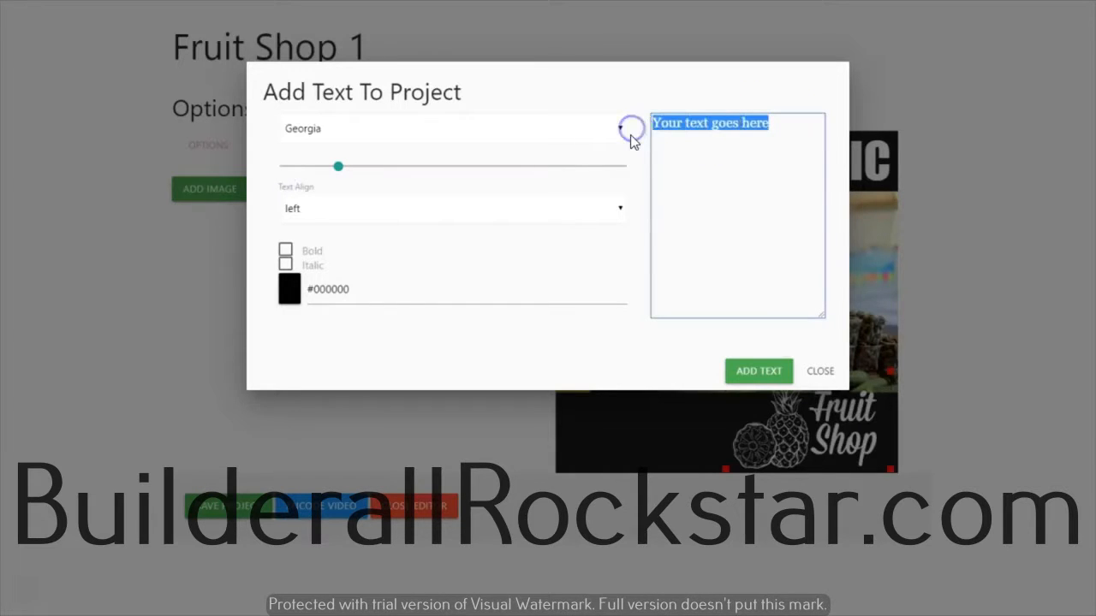
text(WWW.FRUITSHOP.COM)
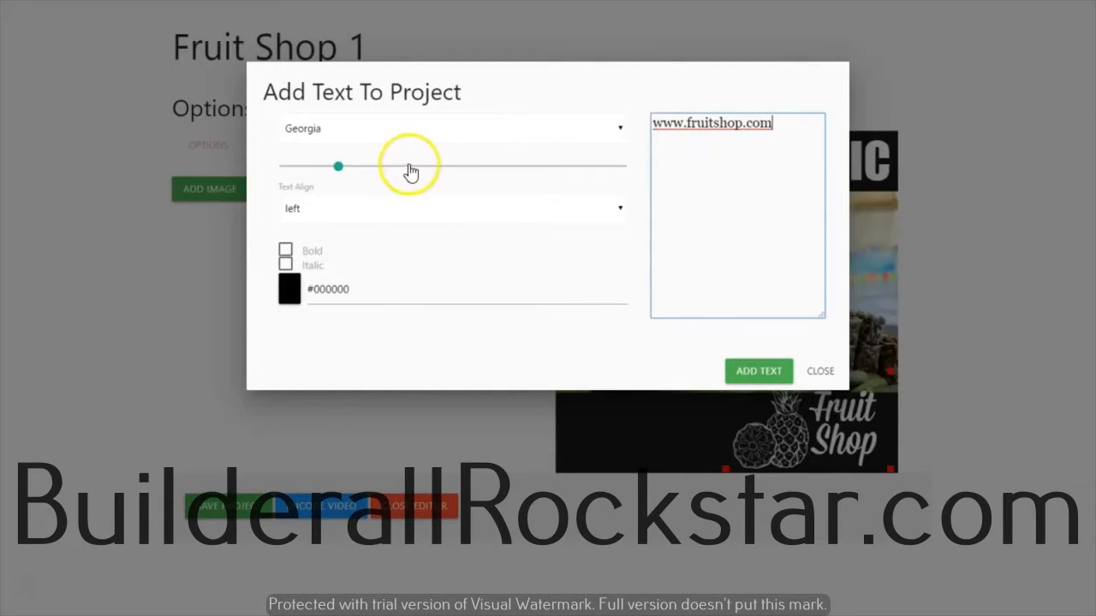
click(621, 130)
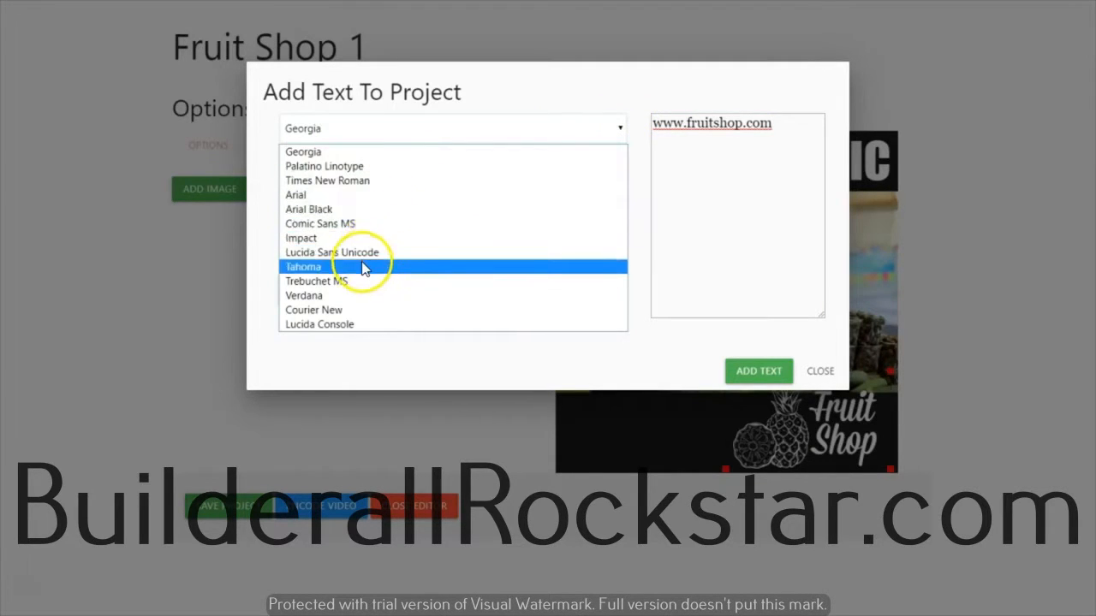
click(331, 167)
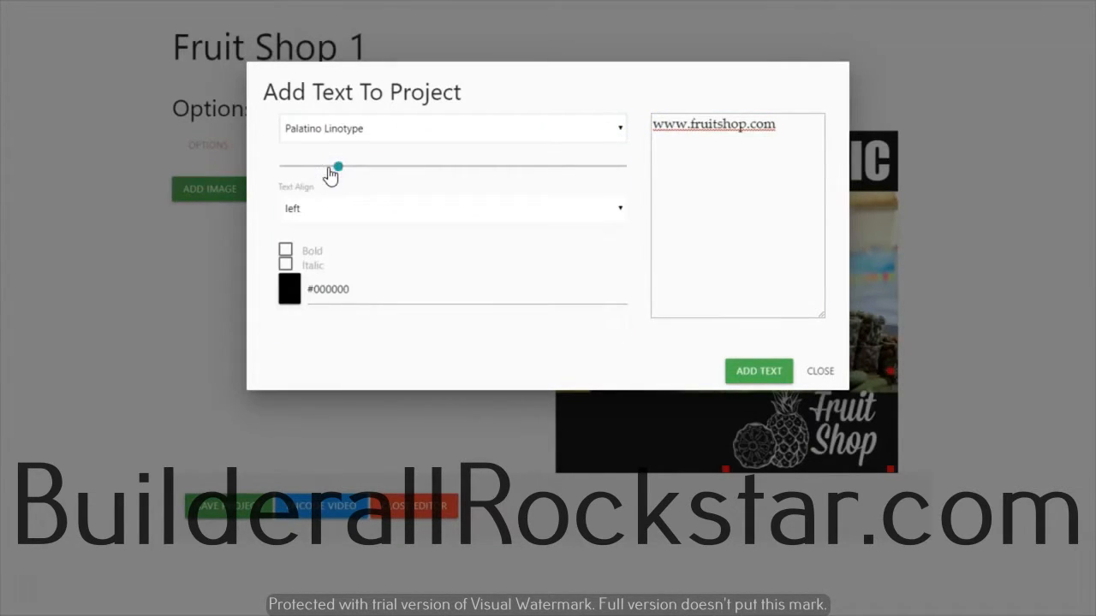
click(341, 166)
drag(348, 165, 376, 167)
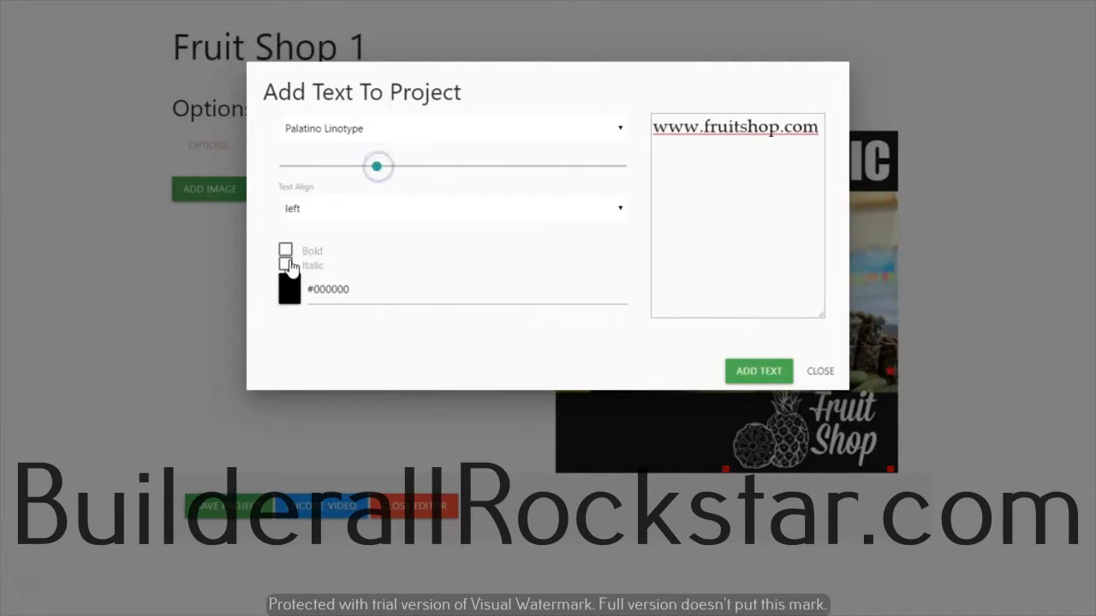
click(286, 252)
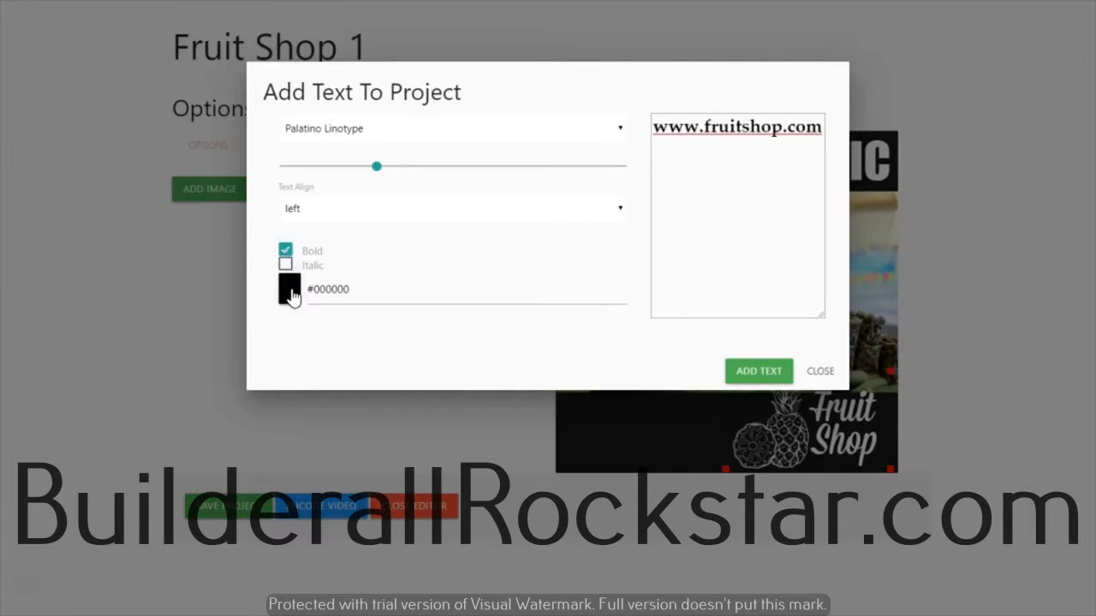
click(290, 289)
click(284, 316)
click(613, 332)
click(741, 375)
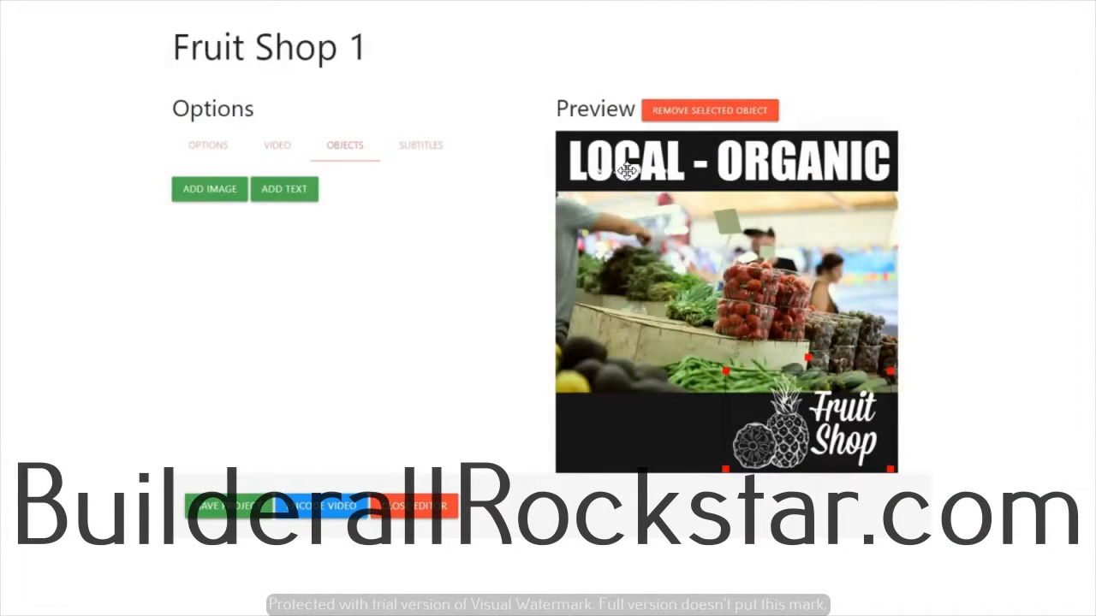
drag(628, 171, 631, 427)
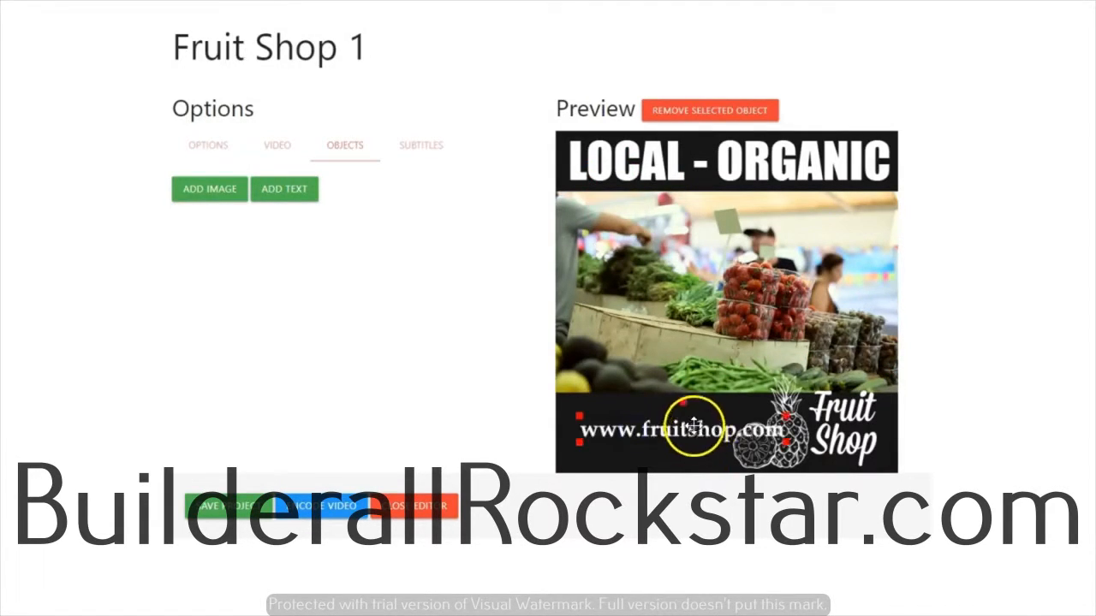
drag(695, 429, 684, 429)
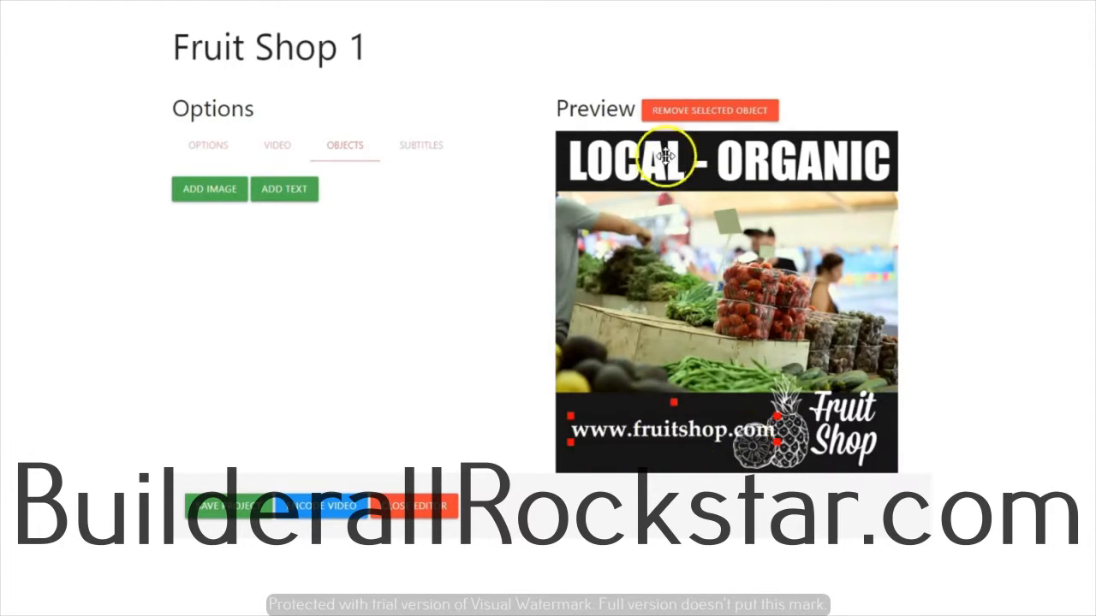
click(685, 104)
click(286, 189)
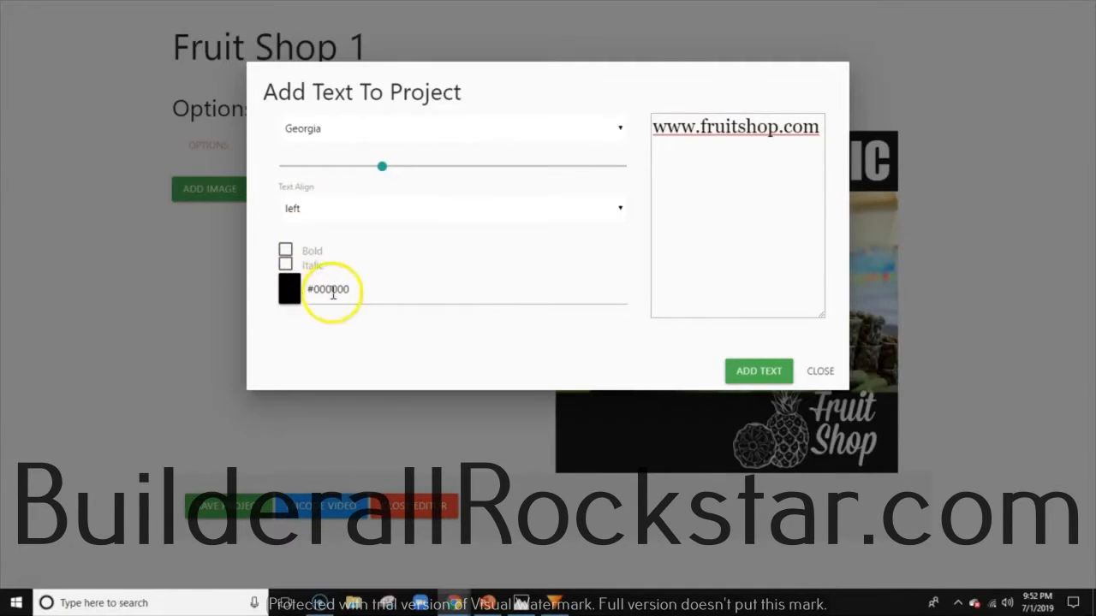
click(351, 288)
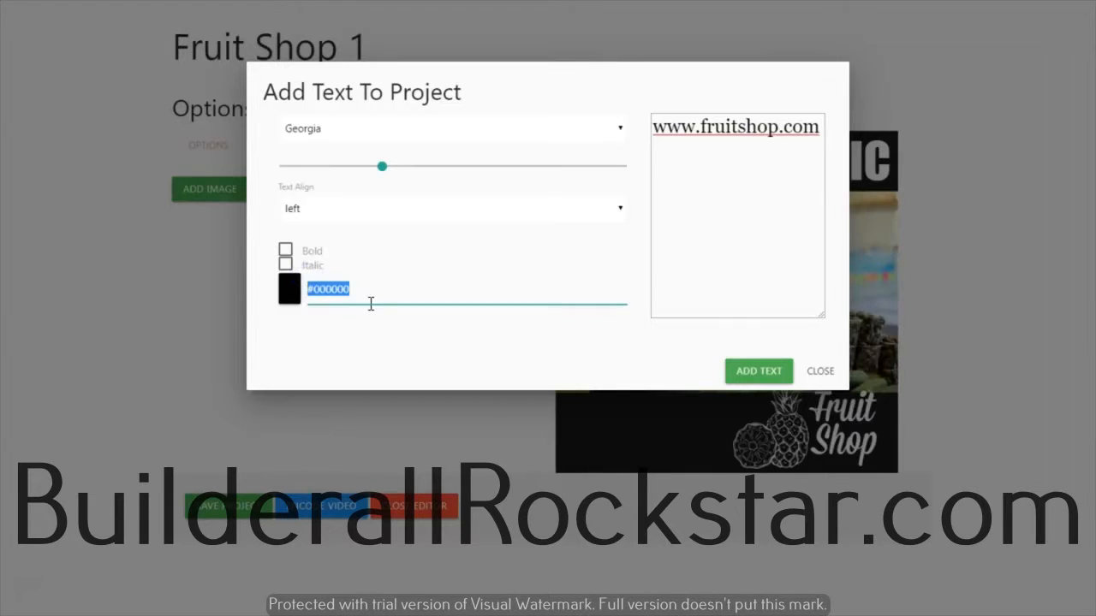
text(#d11300)
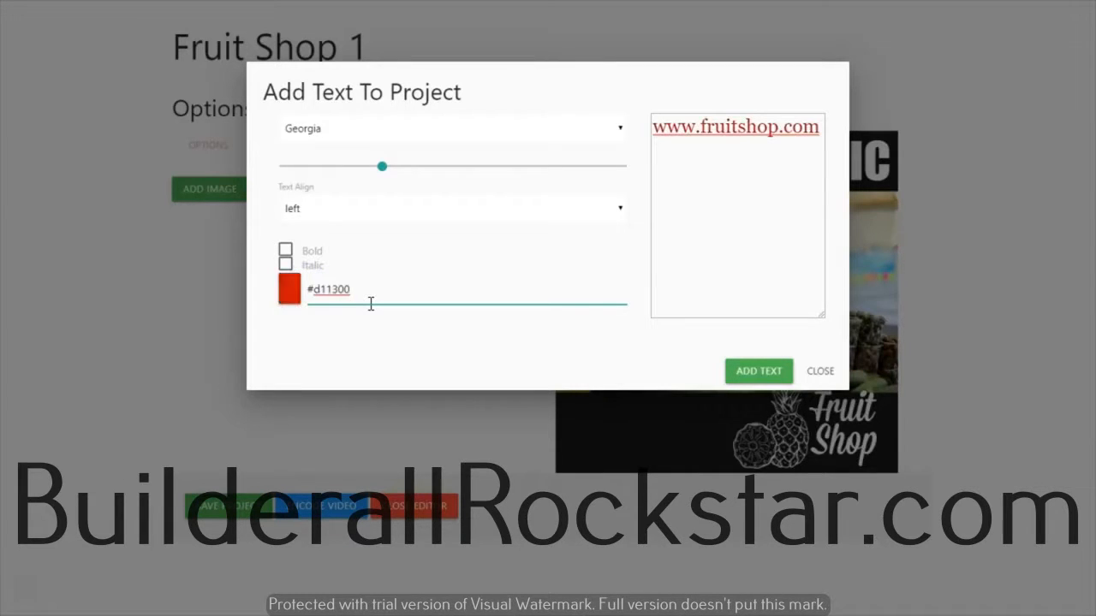
click(285, 251)
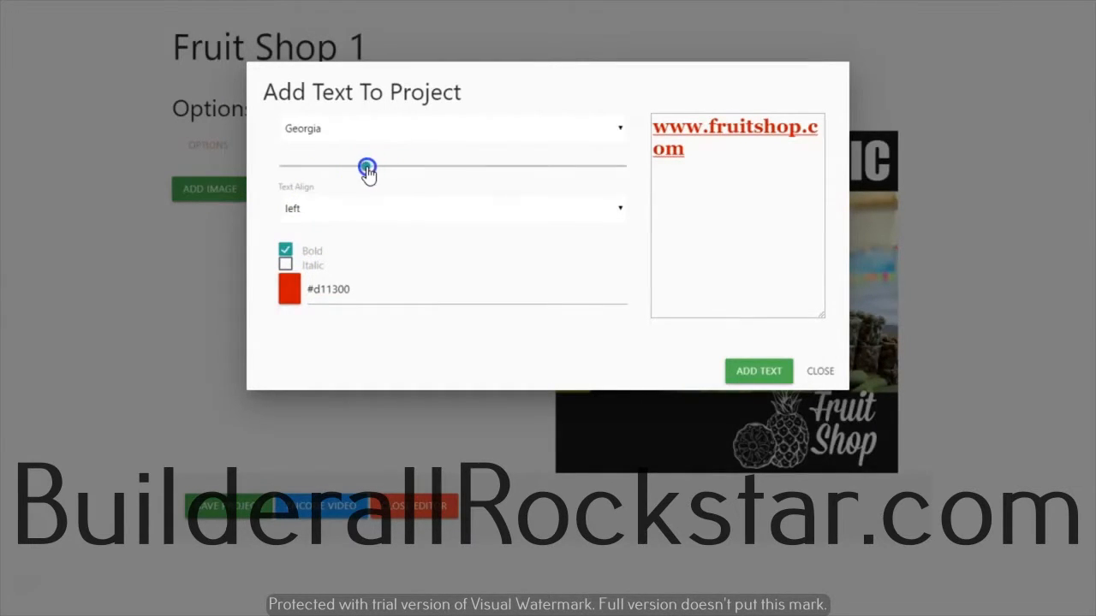
drag(366, 170, 359, 168)
click(753, 375)
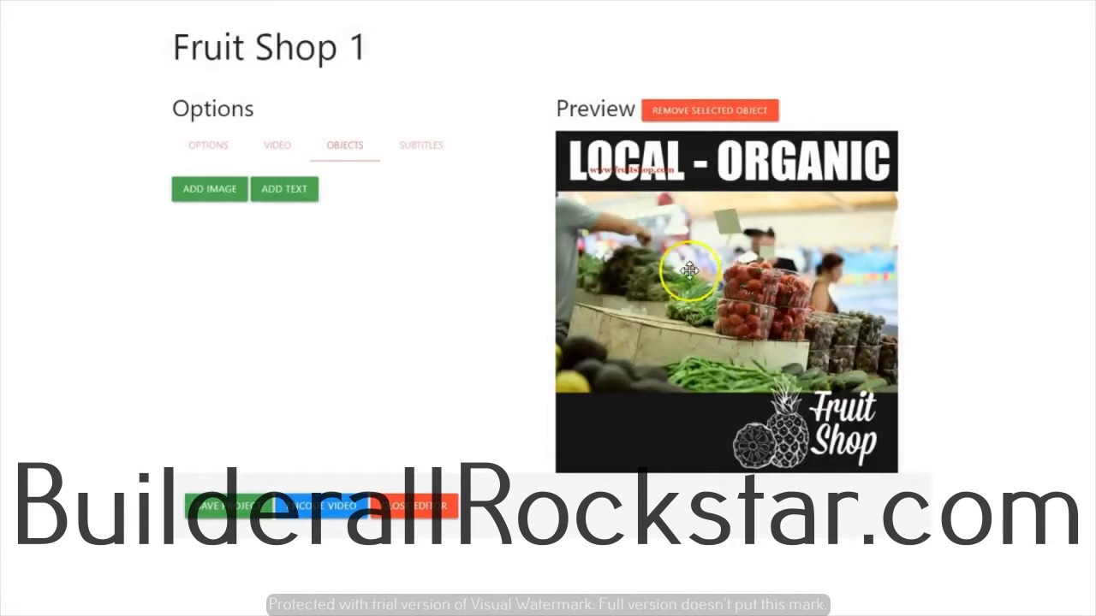
drag(634, 169, 663, 432)
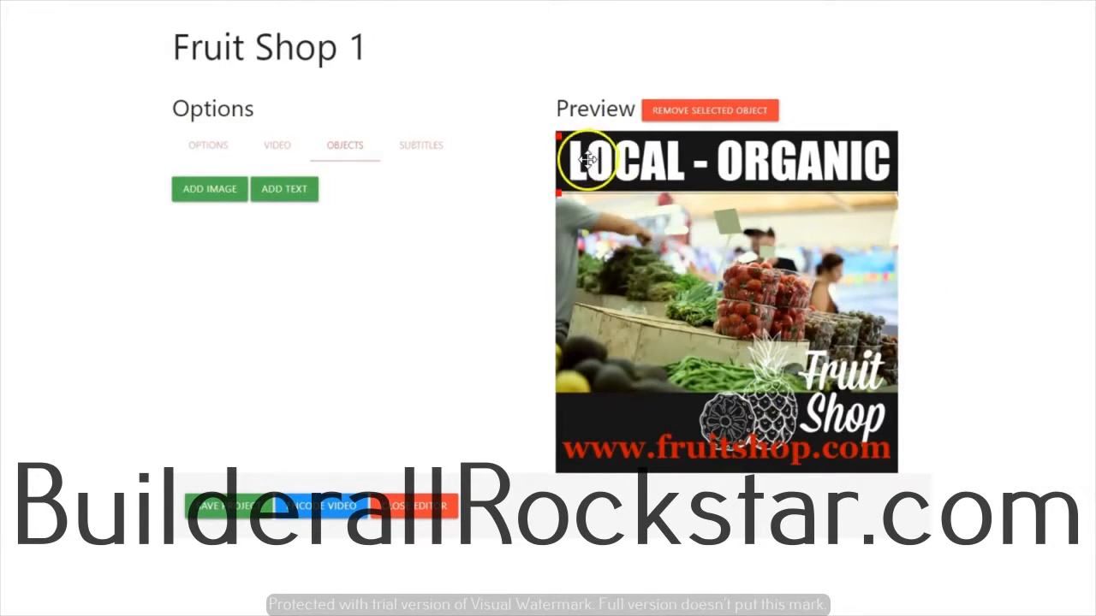
Step: Set the project's background colour to #111111 and save the project
click(202, 147)
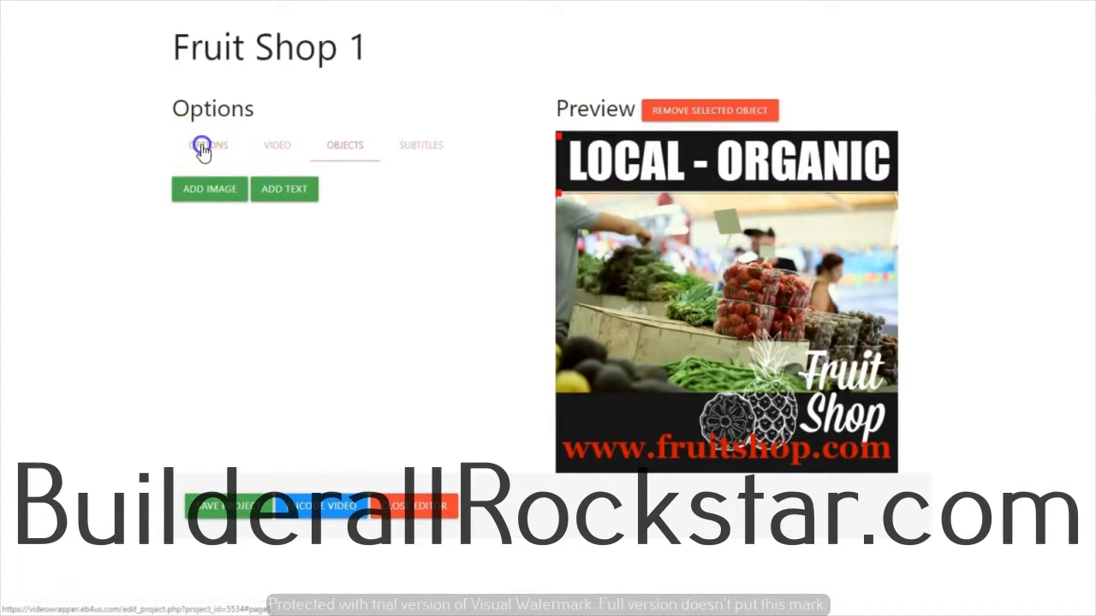
click(188, 329)
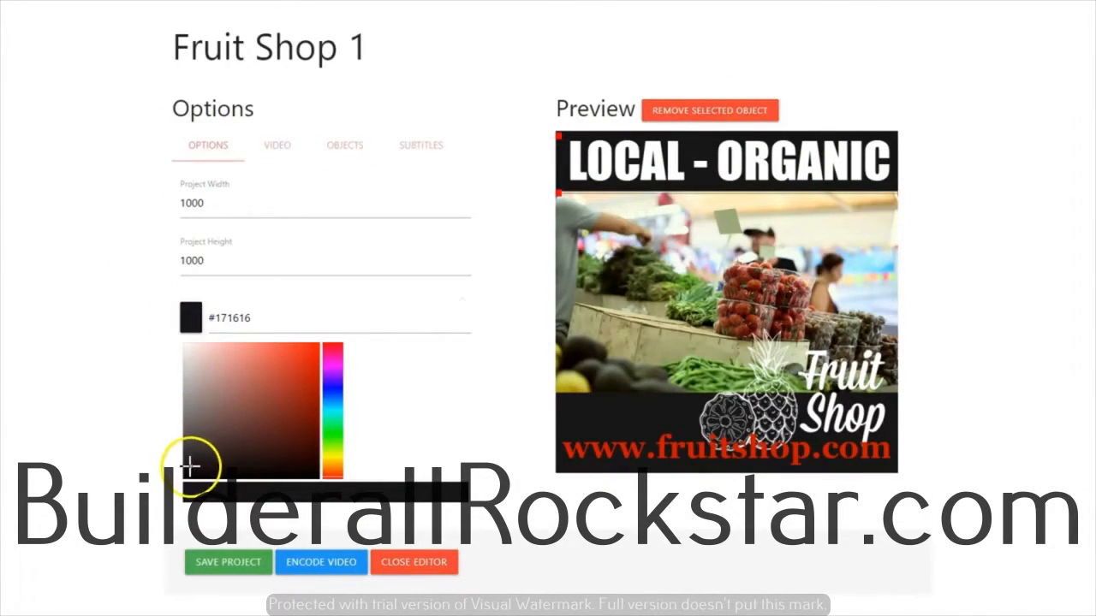
mouse_move(199, 467)
mouse_down()
mouse_move(219, 485)
mouse_move(203, 465)
mouse_up()
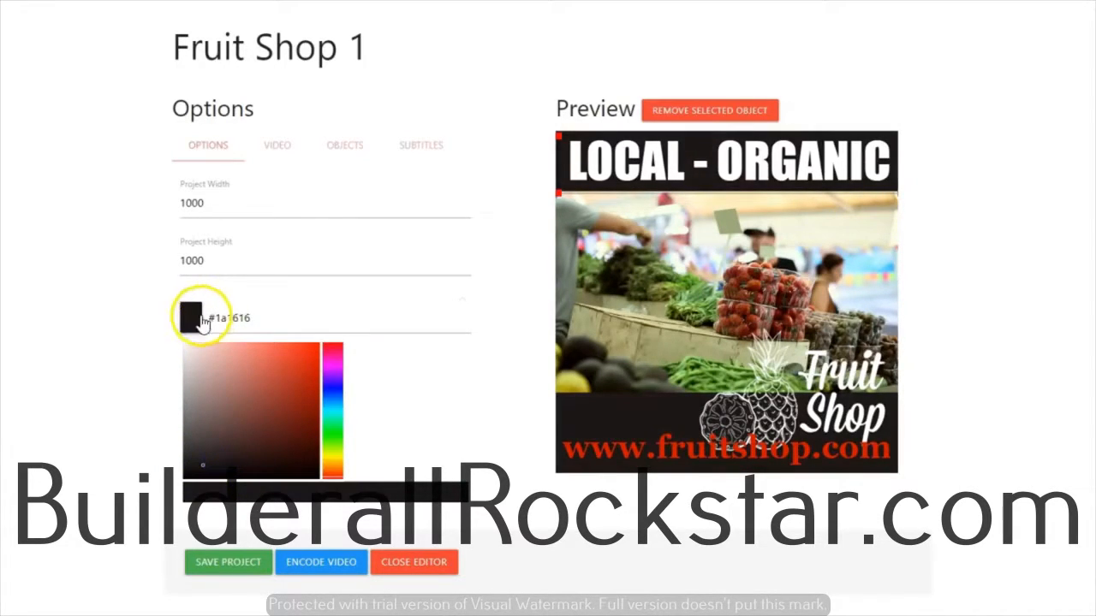
drag(252, 318, 216, 317)
click(195, 321)
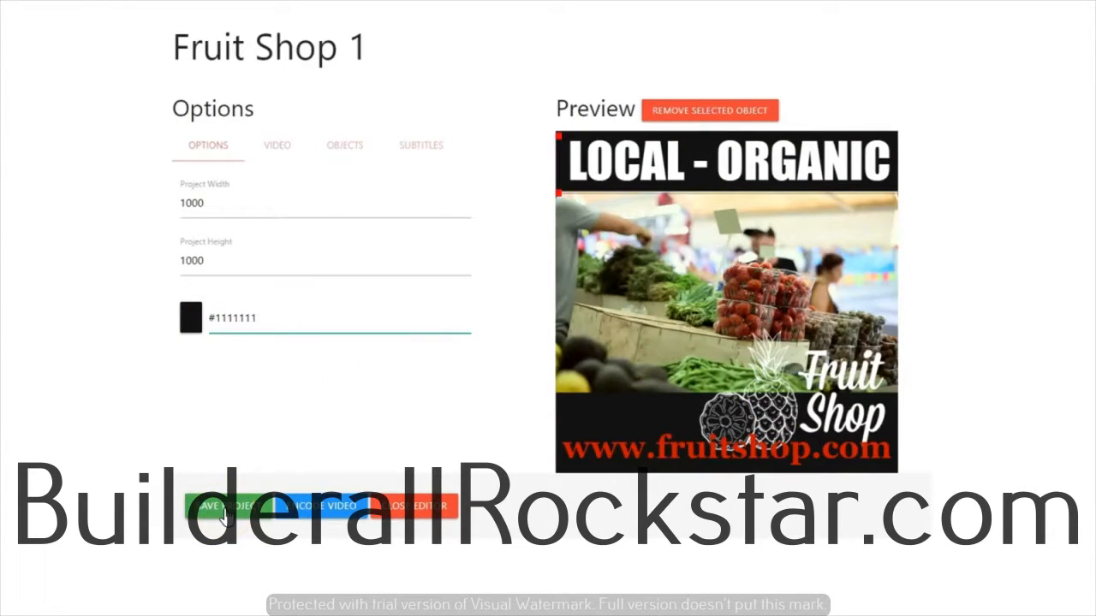
click(225, 507)
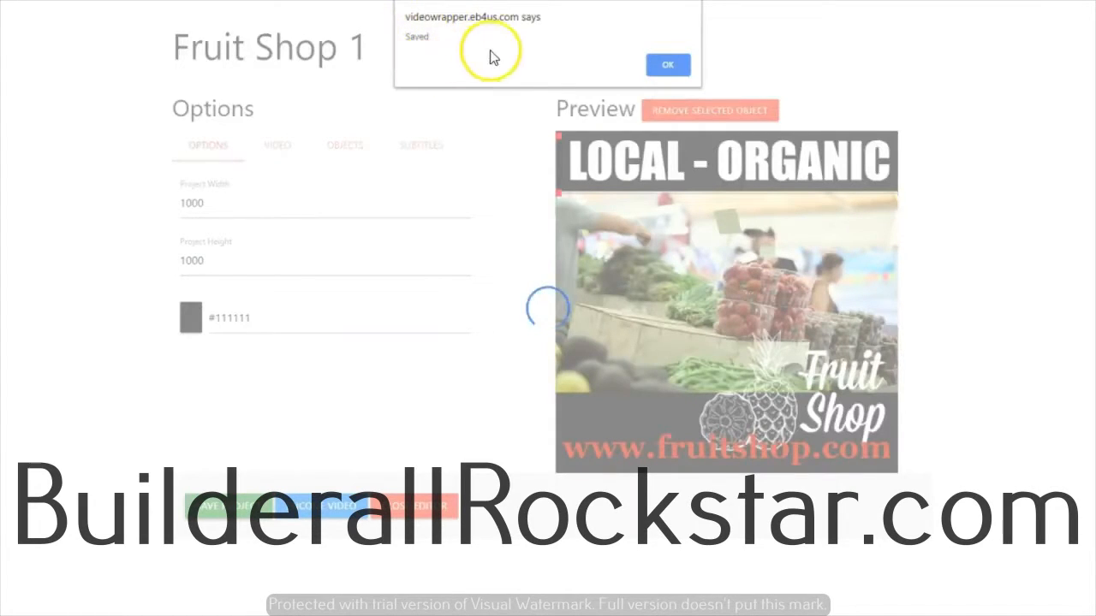
click(669, 64)
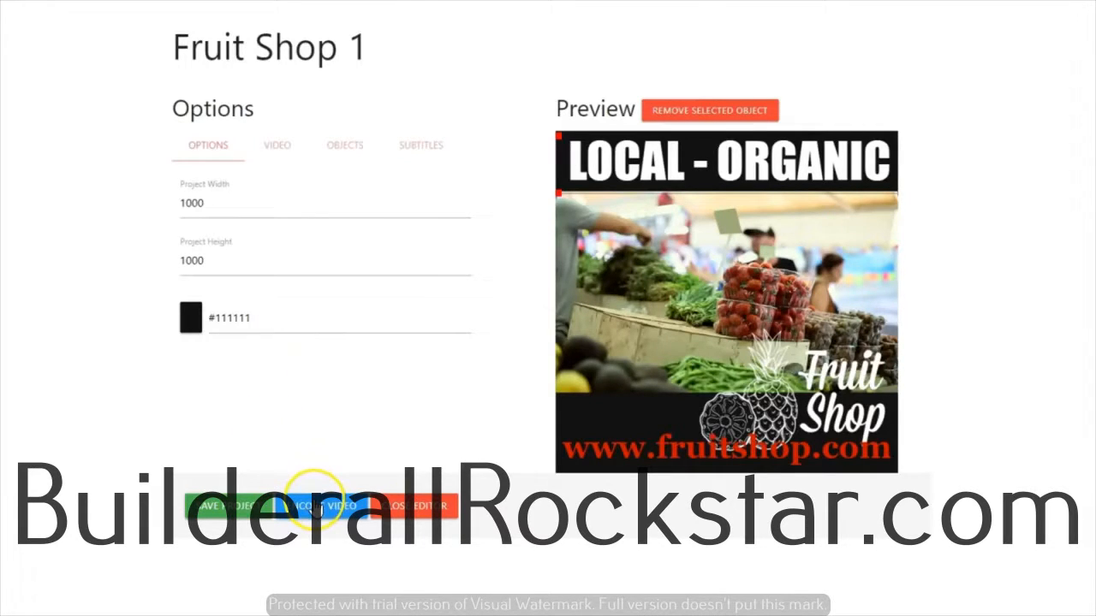
Step: Encode the Fruit Shop 1 video and play the resulting preview
click(319, 507)
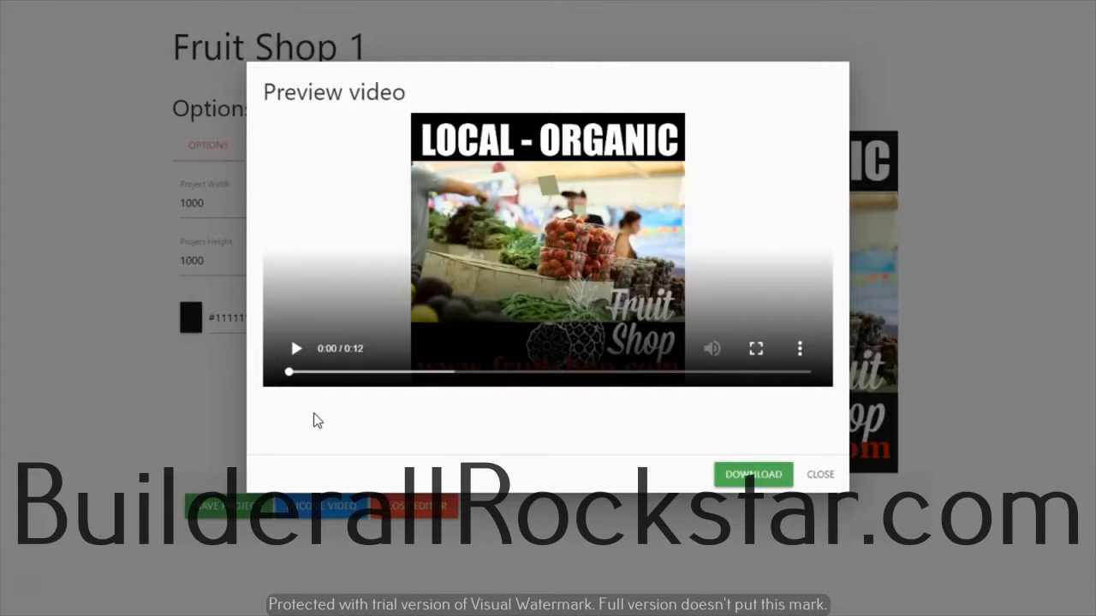
click(296, 348)
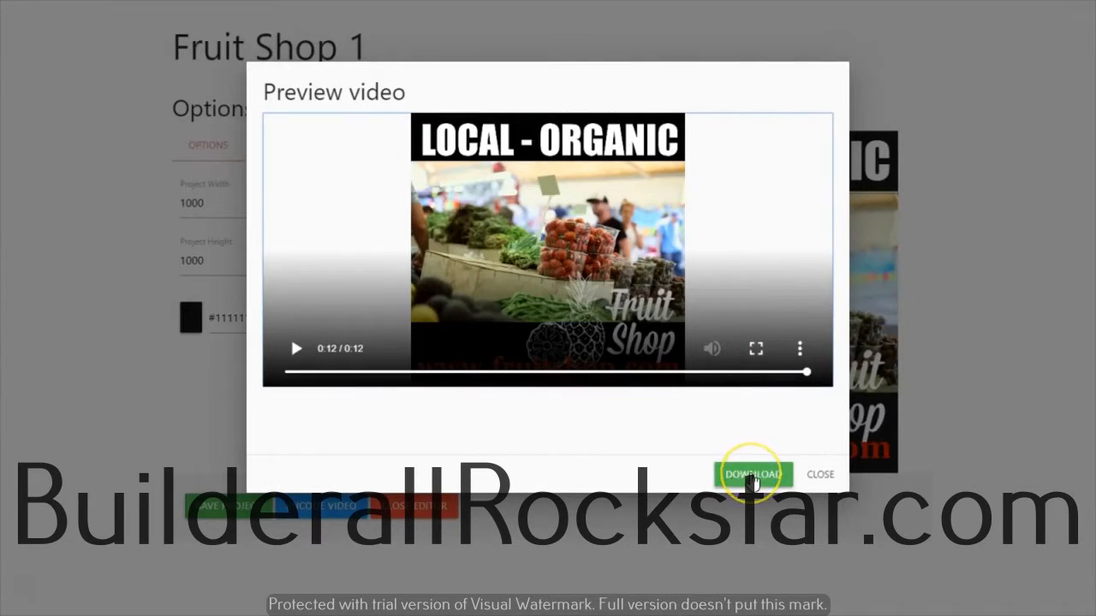
Step: Download the encoded video, close its preview and open the options of the downloaded Video.mp4
click(753, 476)
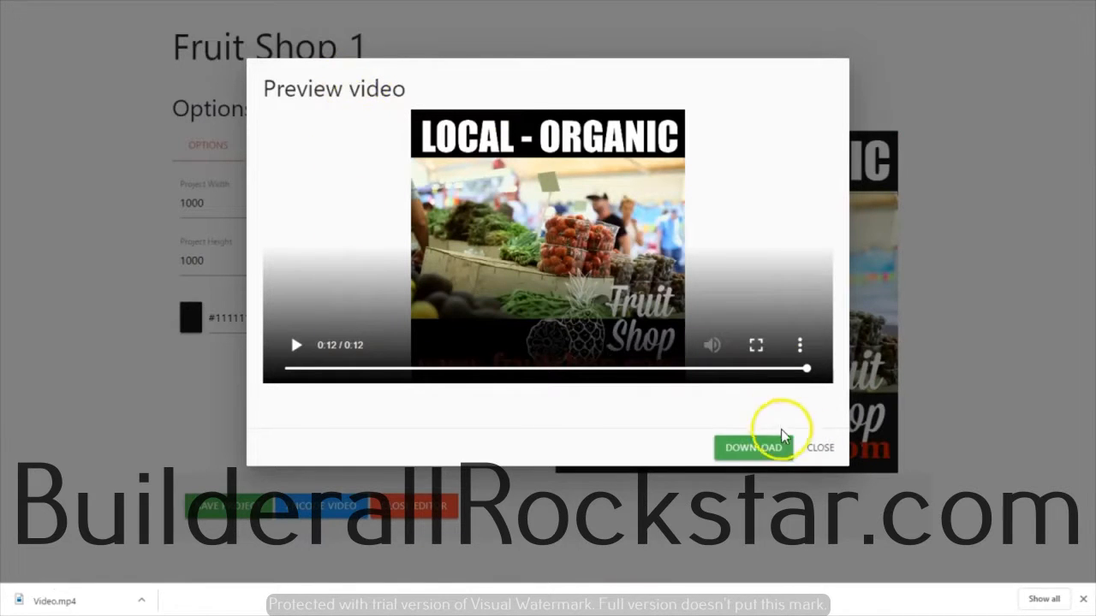
click(822, 448)
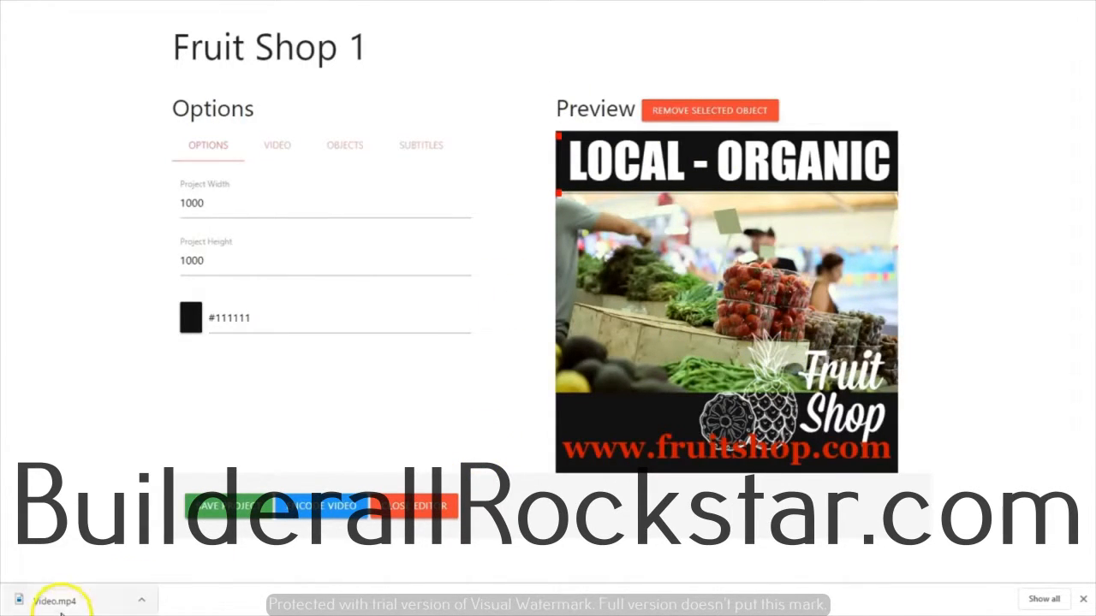
click(142, 601)
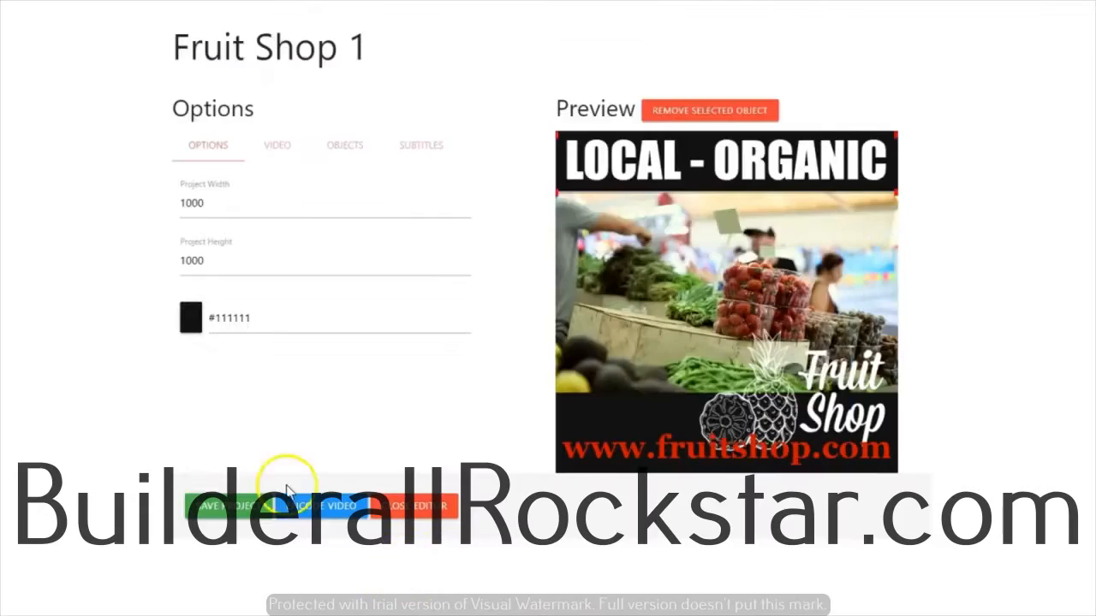
Step: Save the Fruit Shop 1 project again and close its editor
click(221, 510)
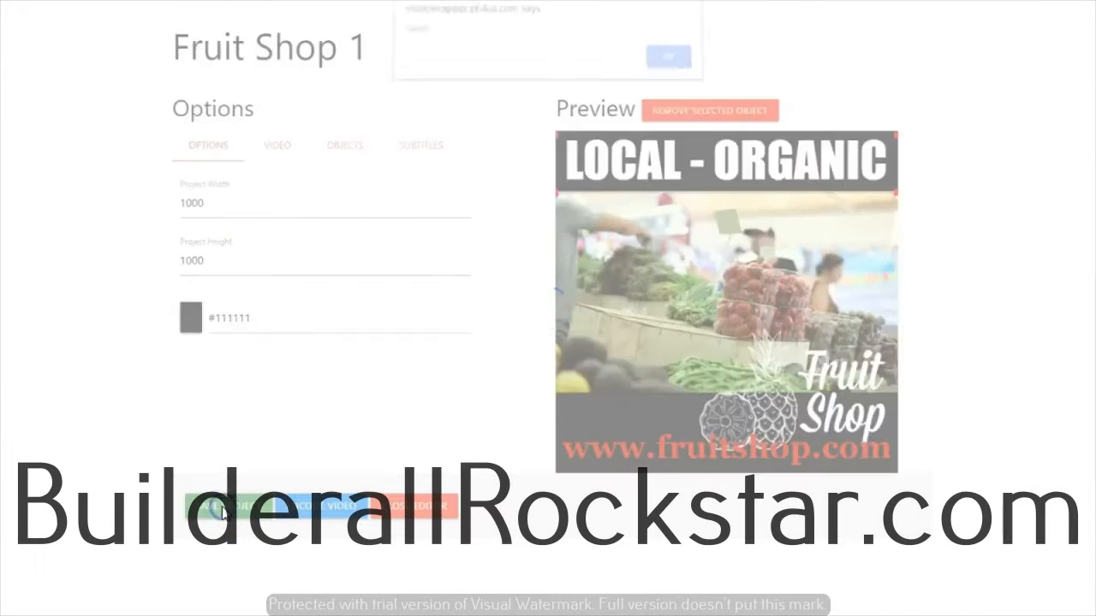
click(667, 66)
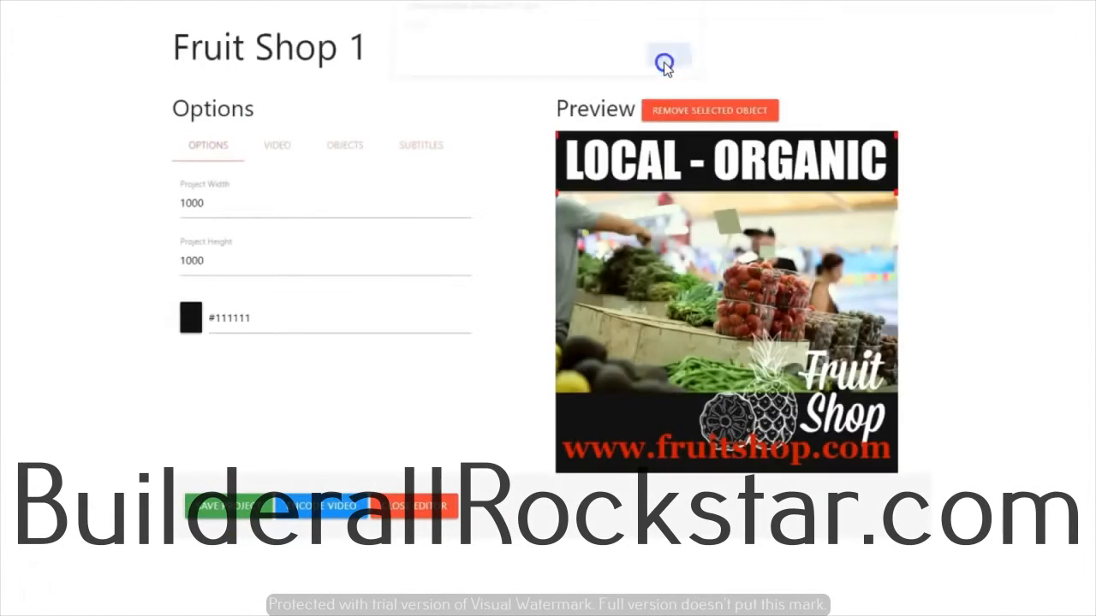
click(419, 508)
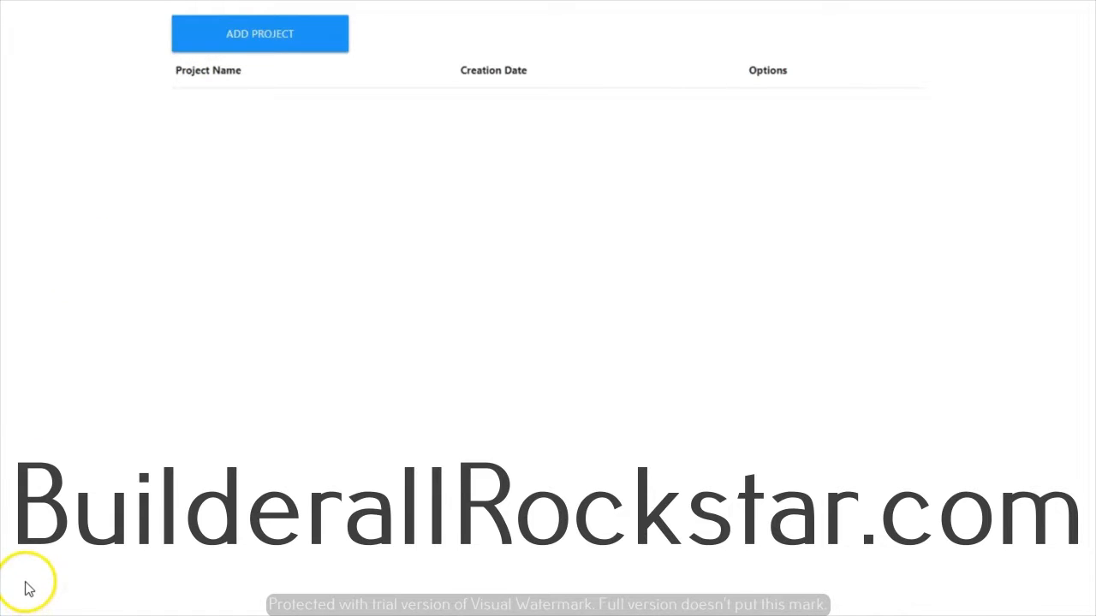
Step: Create a new project named Fruit Shop2
click(277, 38)
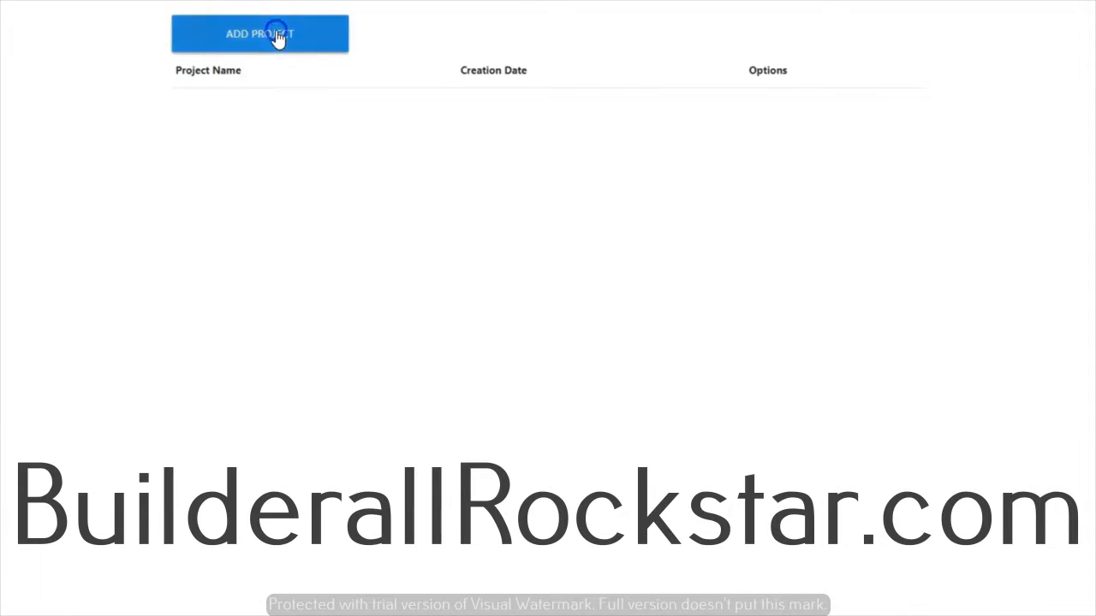
text(Fruit Shop2)
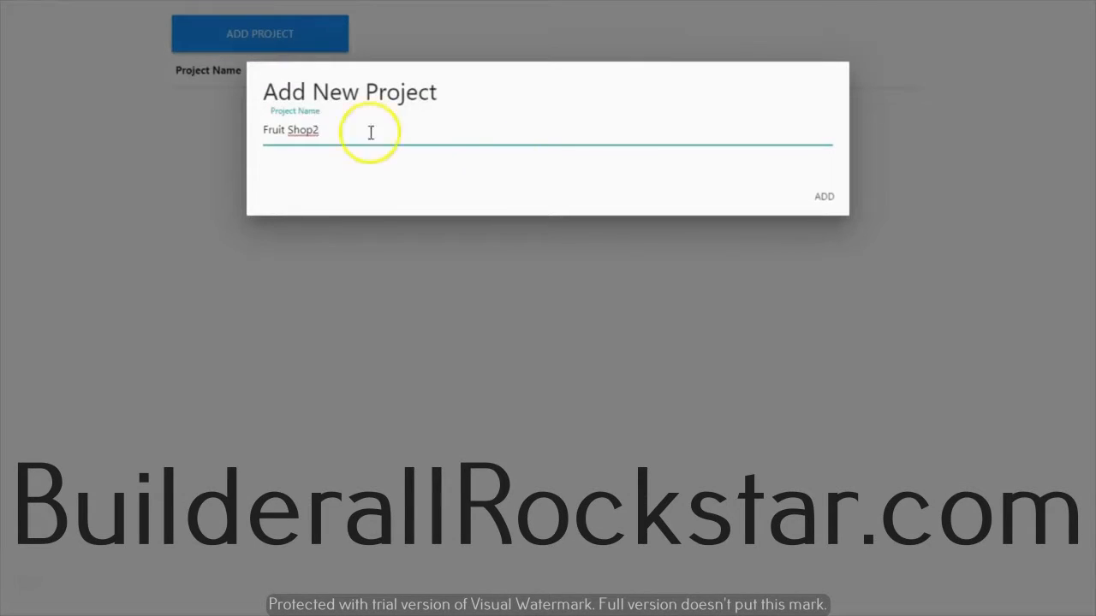
click(825, 202)
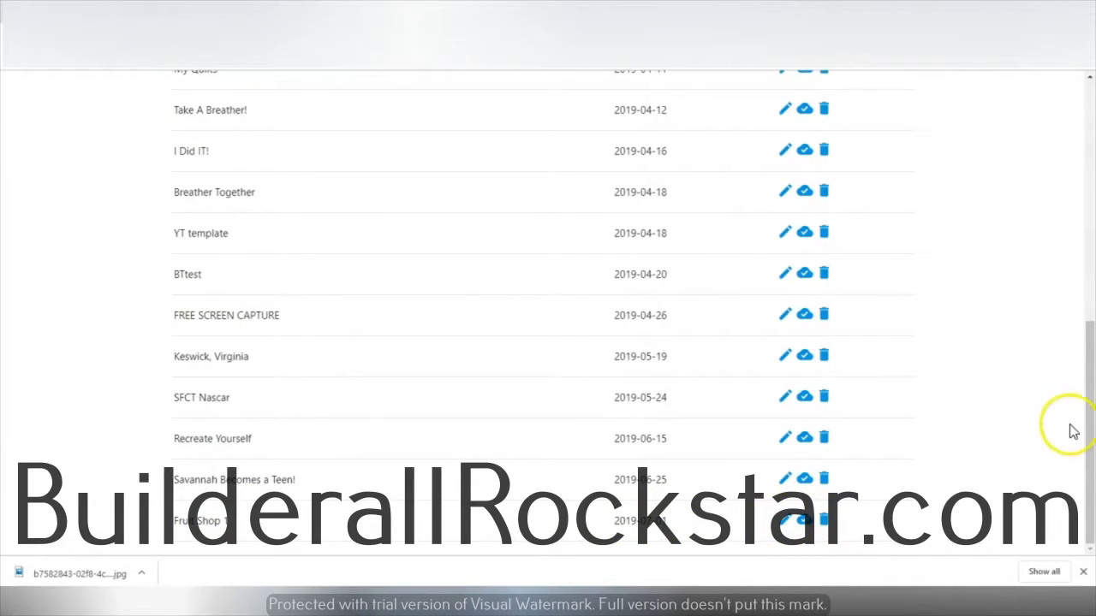
drag(1089, 439, 1090, 197)
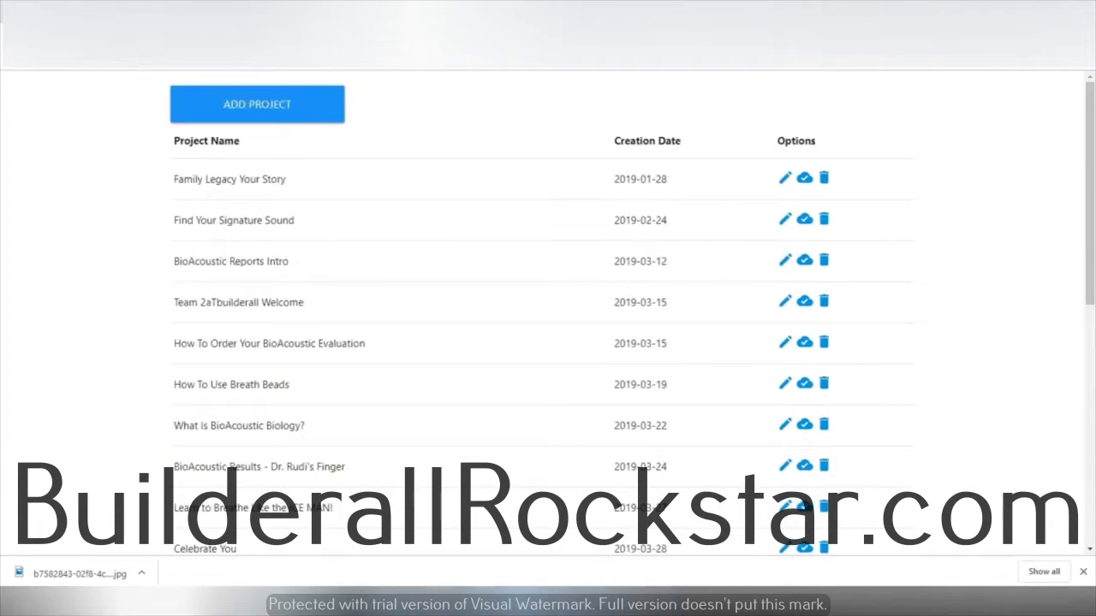
Step: Create a new project named Fruit Shop 2 and open it for editing
click(284, 113)
text(Fruit Shop 2)
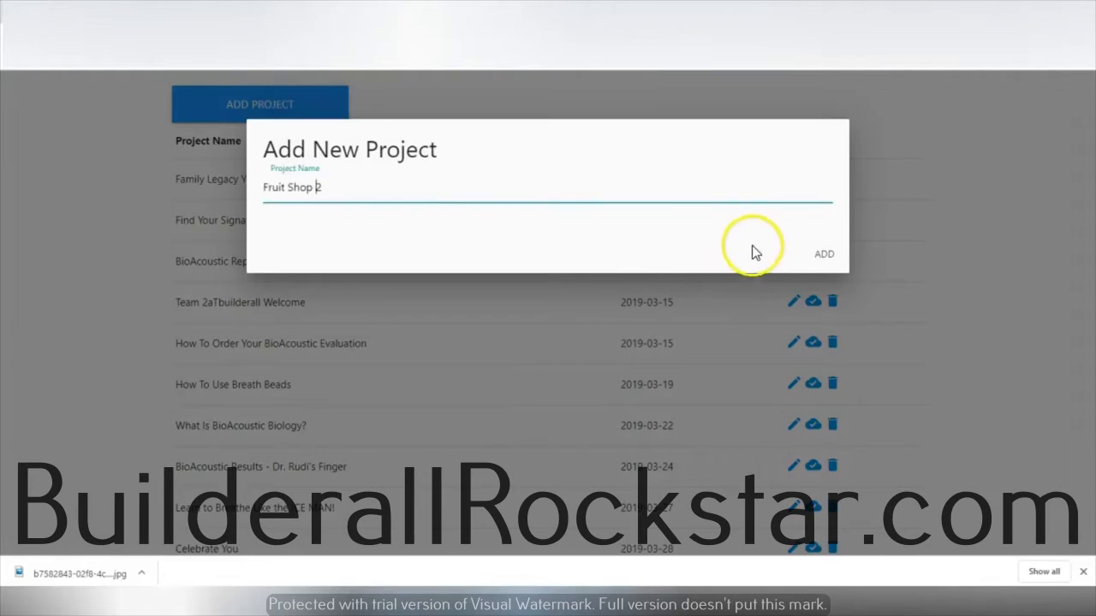
click(825, 254)
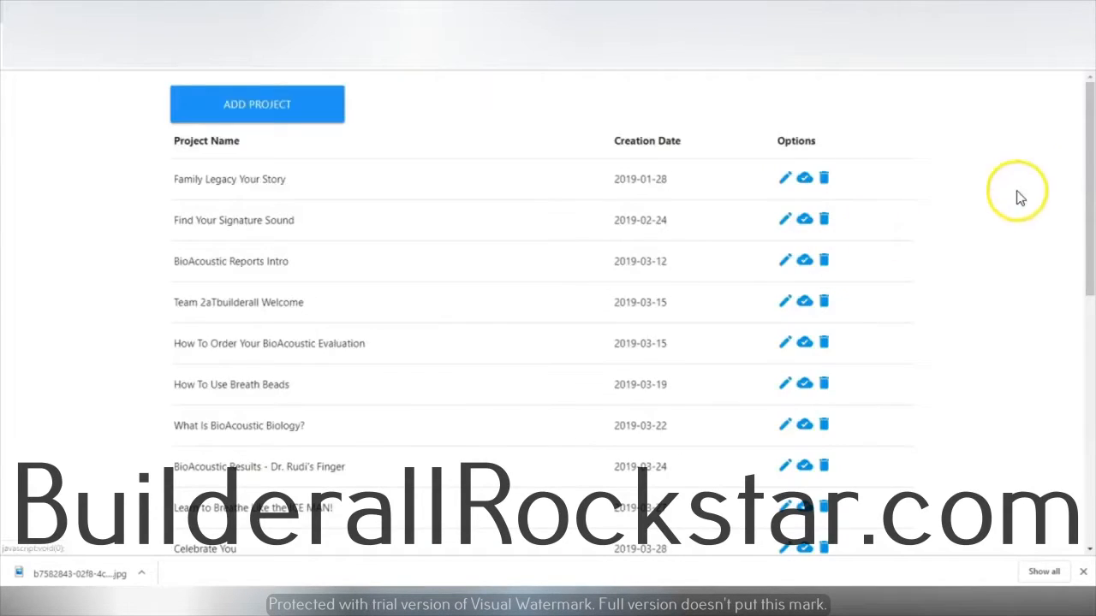
drag(1081, 122, 1087, 445)
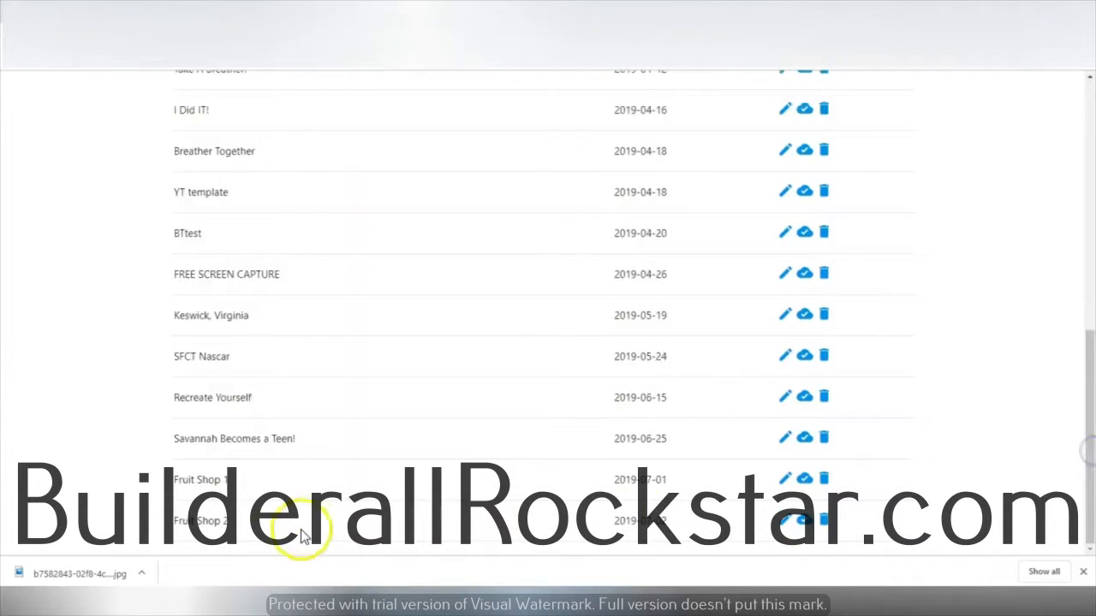
click(783, 521)
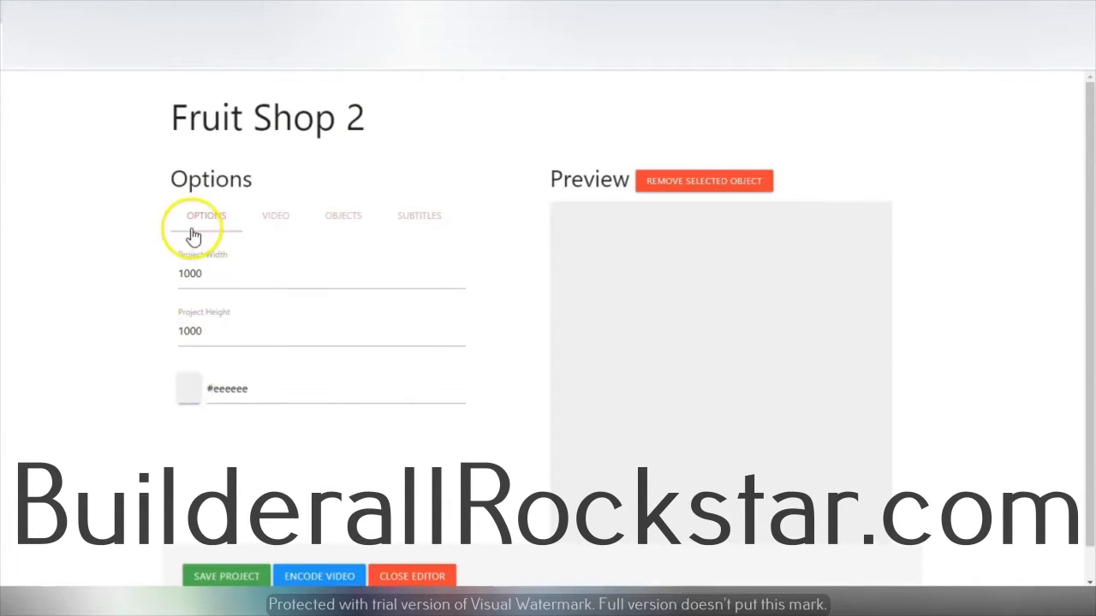
Step: Load the video file Fruit - 17622.mp4 into the project
click(270, 219)
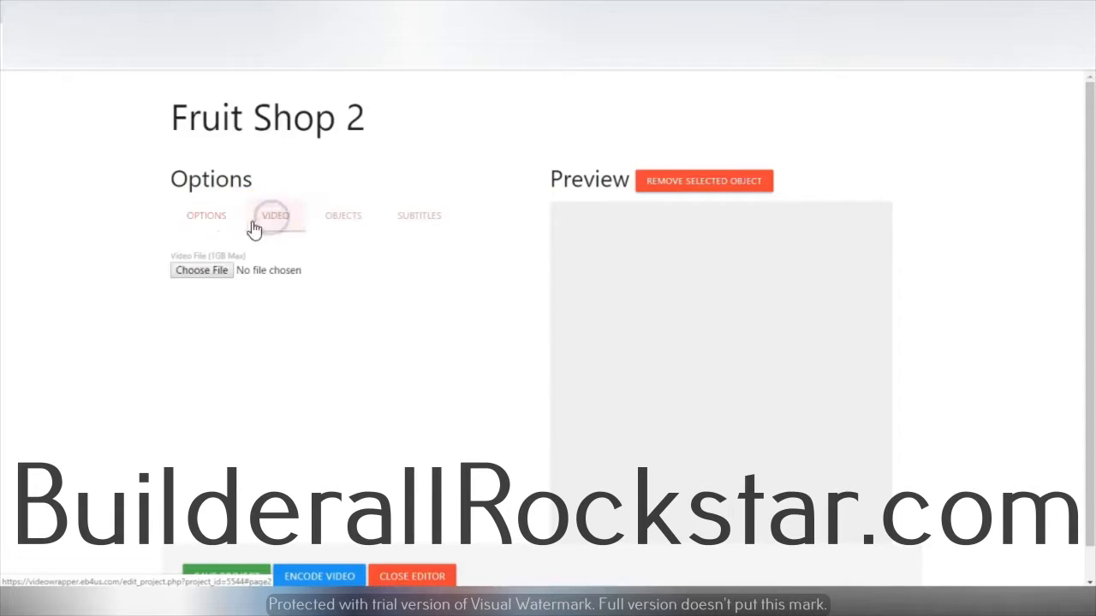
click(195, 270)
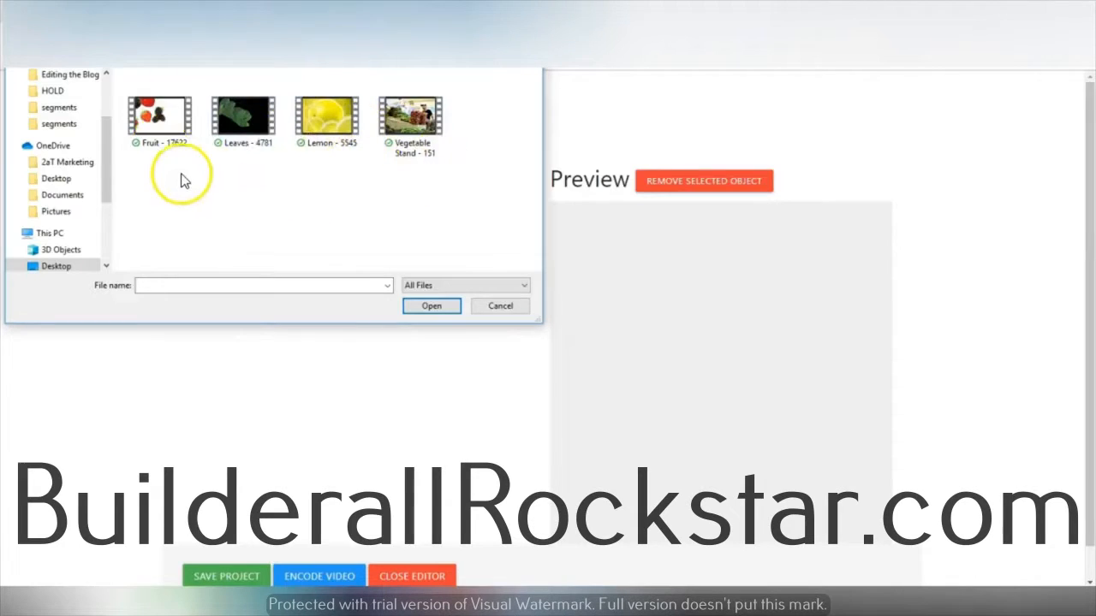
double_click(157, 116)
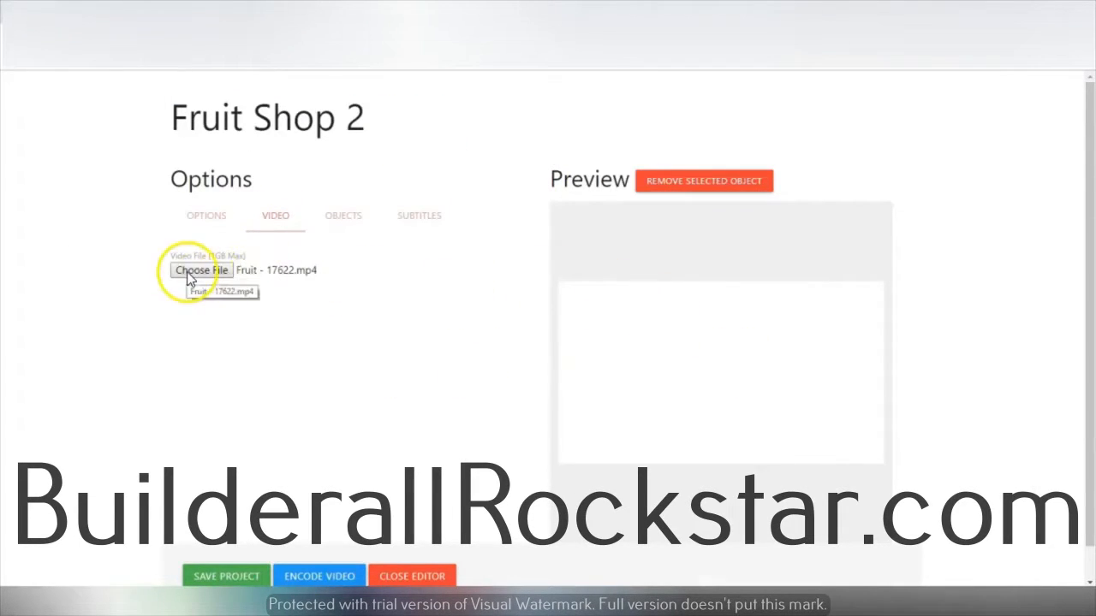
Step: Enlarge the video to span the full width of the preview canvas and move it to the canvas's top edge
click(646, 346)
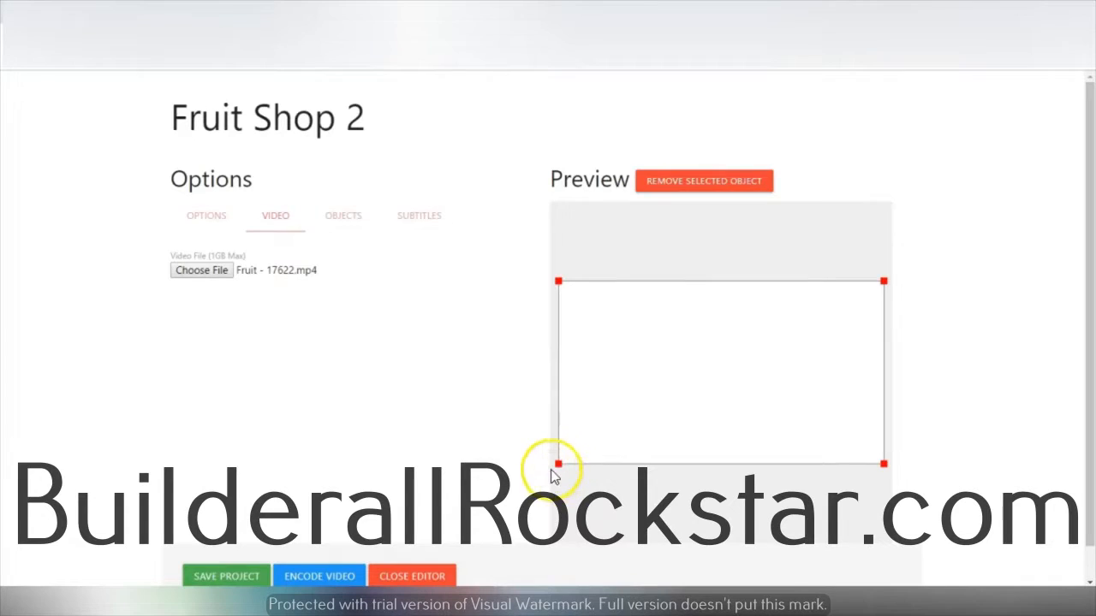
drag(559, 464, 547, 473)
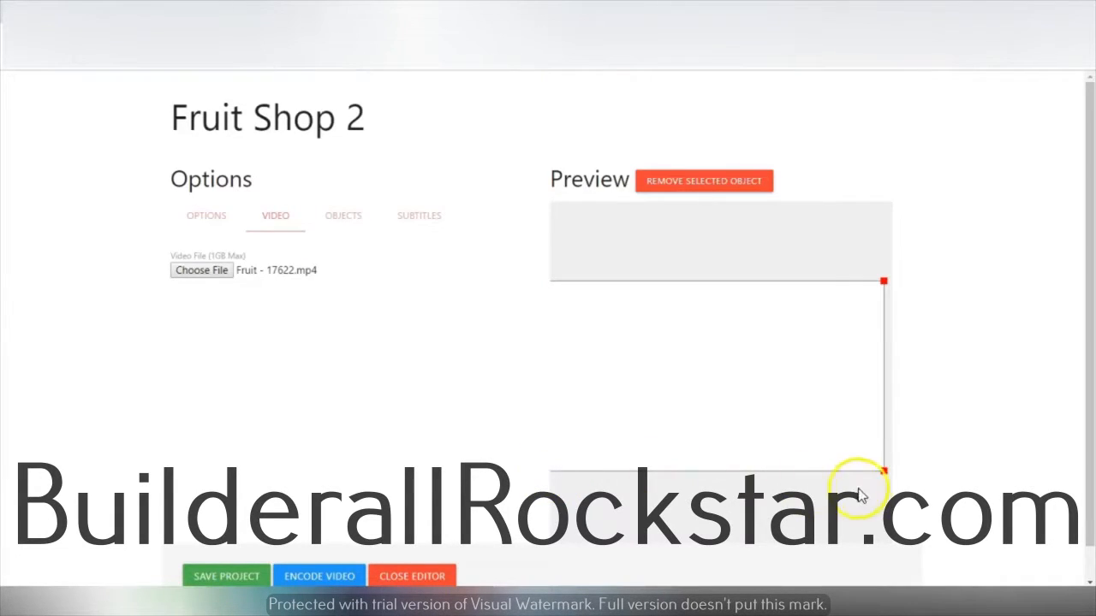
drag(883, 471, 893, 480)
scroll(700, 350, down, 1)
drag(698, 353, 694, 273)
click(212, 197)
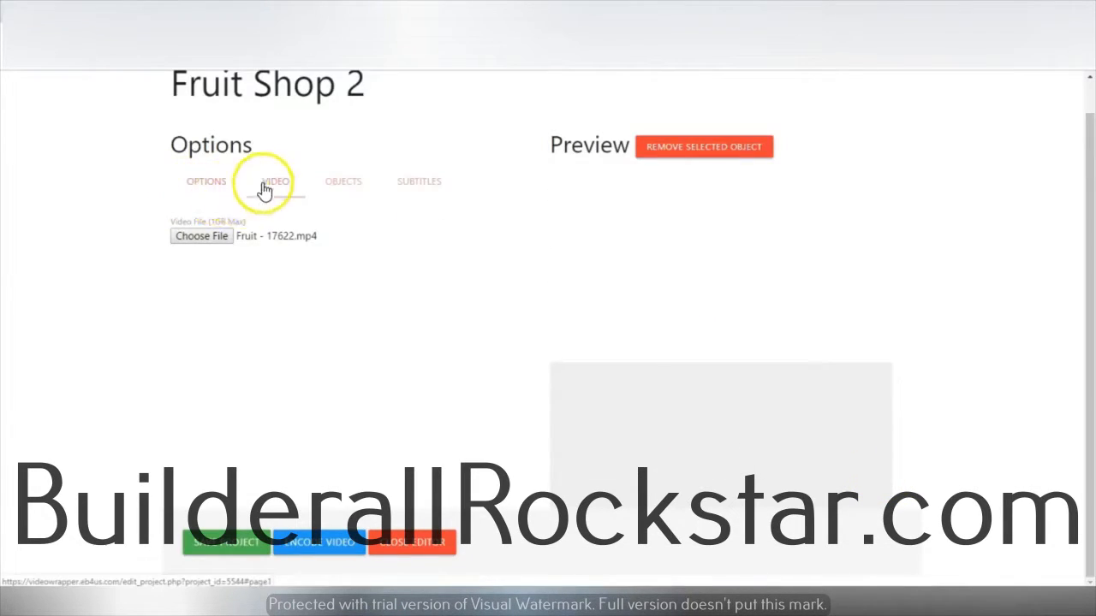
Step: Look through the image library, and add the 1920 x 598 raspberry PNG from the computer to the project
click(343, 186)
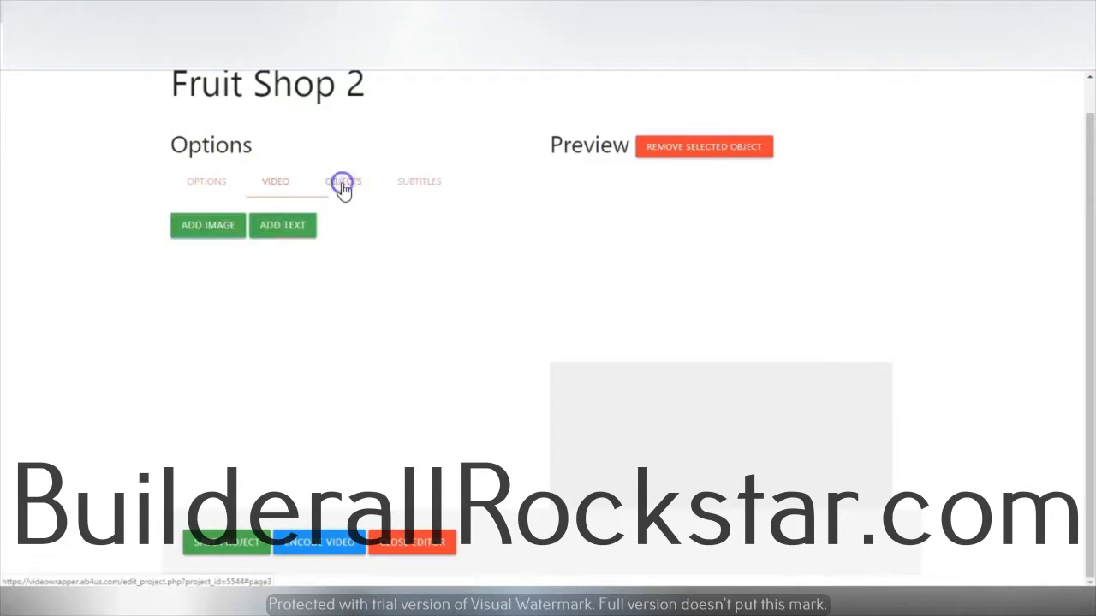
click(211, 231)
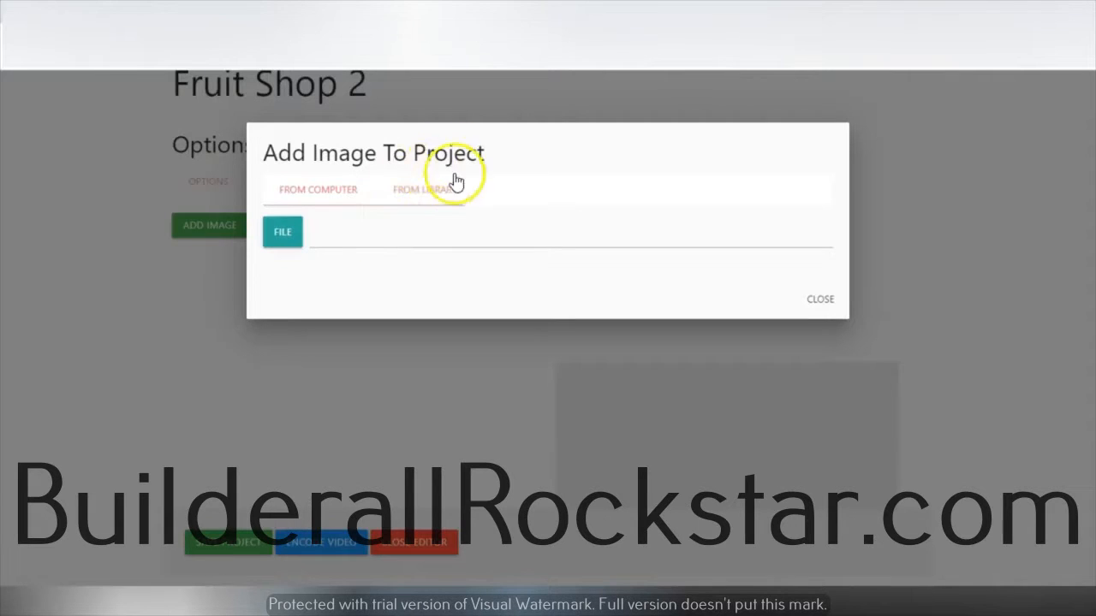
click(436, 196)
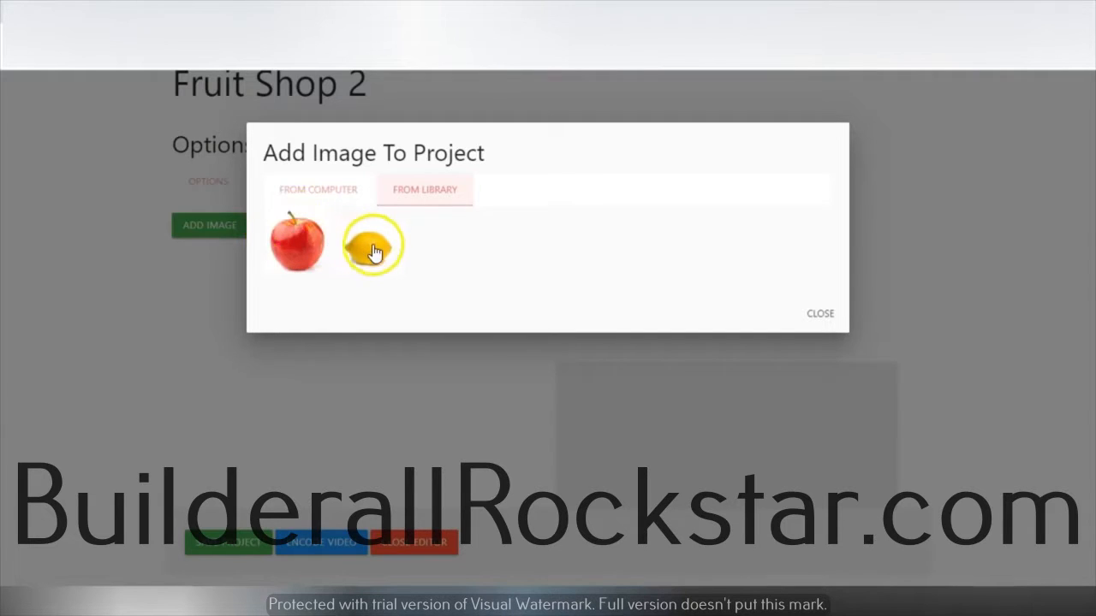
click(325, 185)
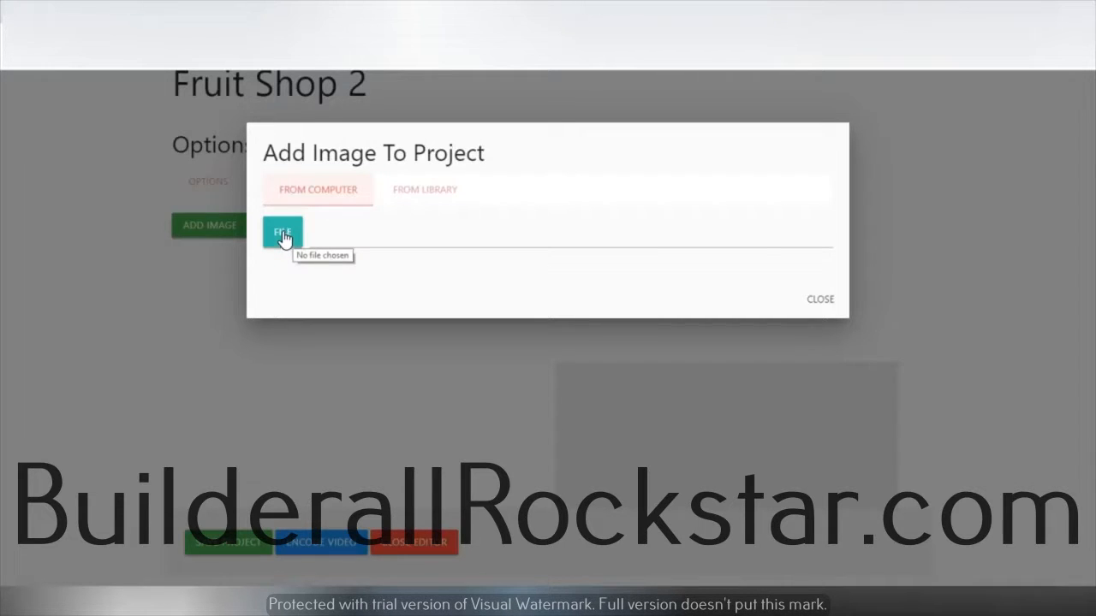
click(284, 239)
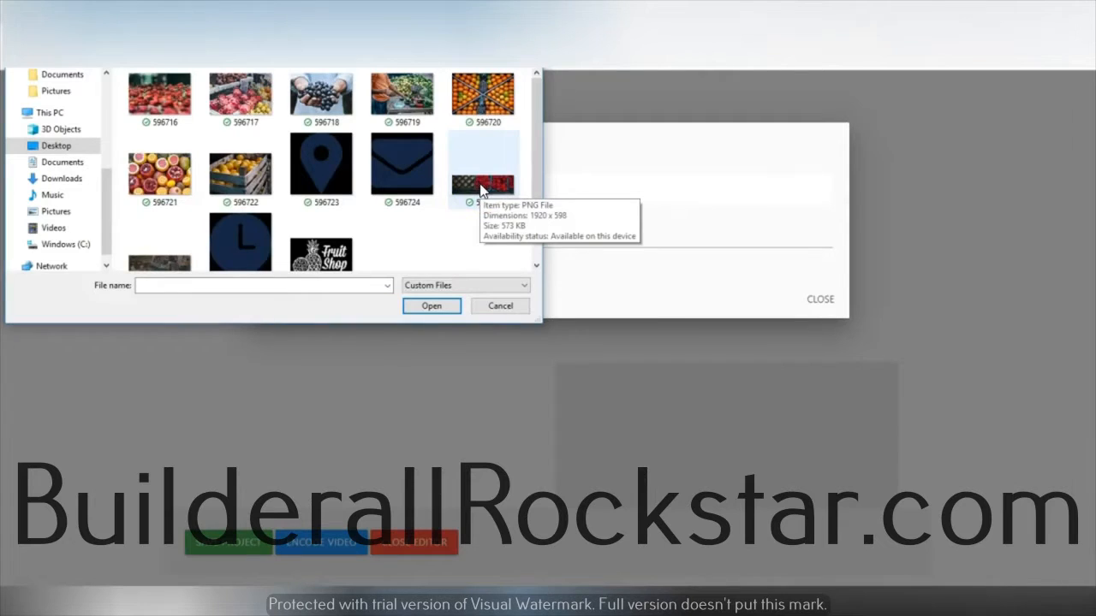
click(480, 189)
double_click(480, 190)
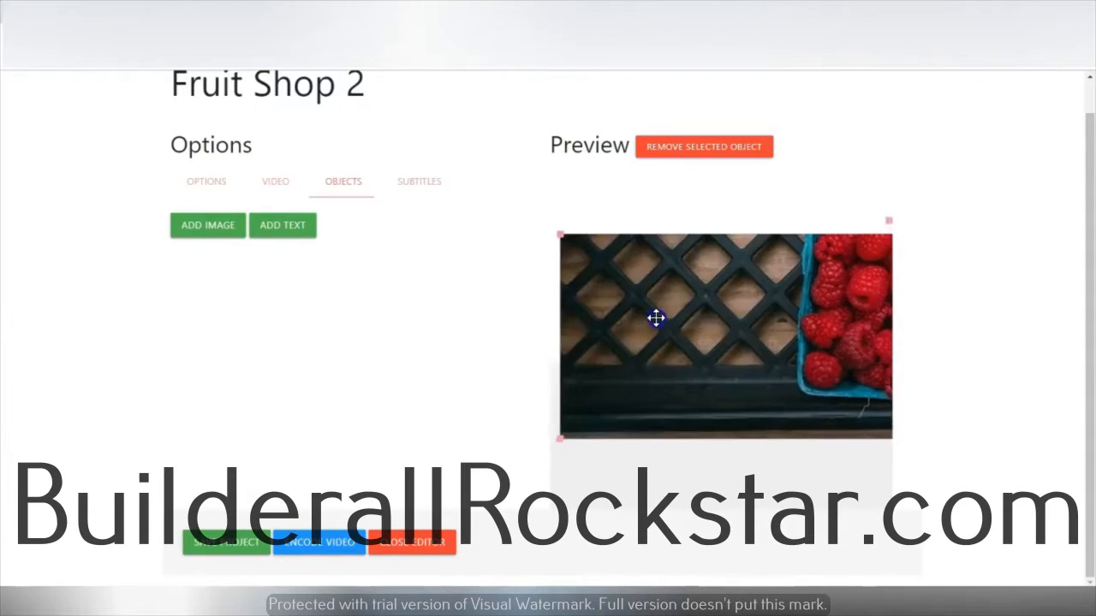